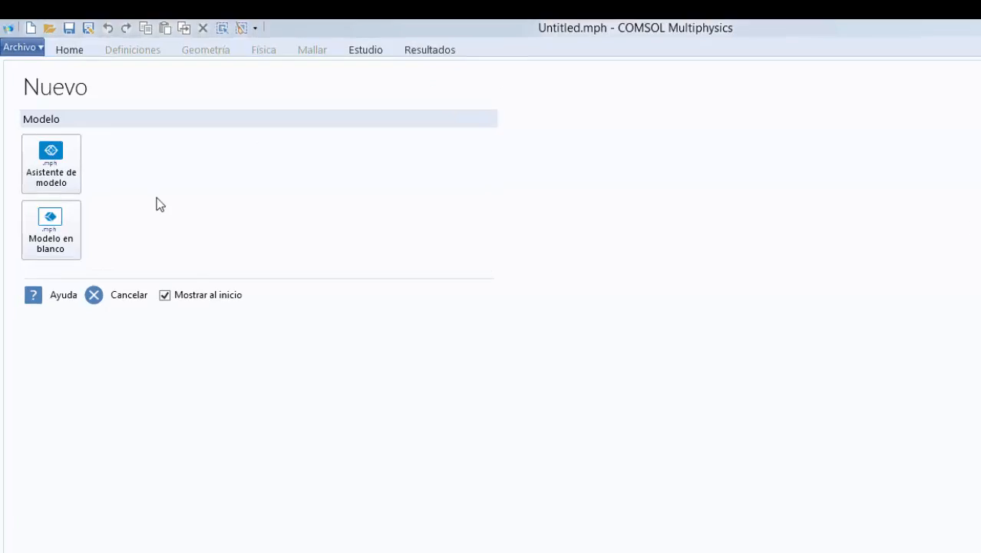
Set up a new 3D model with the Model Wizard, using Mecánica de sólidos (solid) physics and an Estacionario study.
click(51, 175)
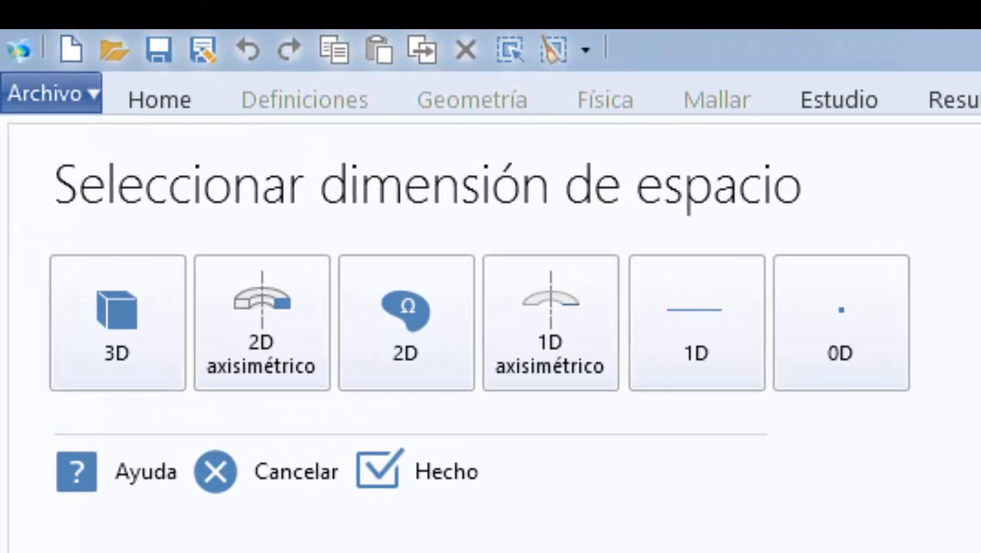
click(118, 323)
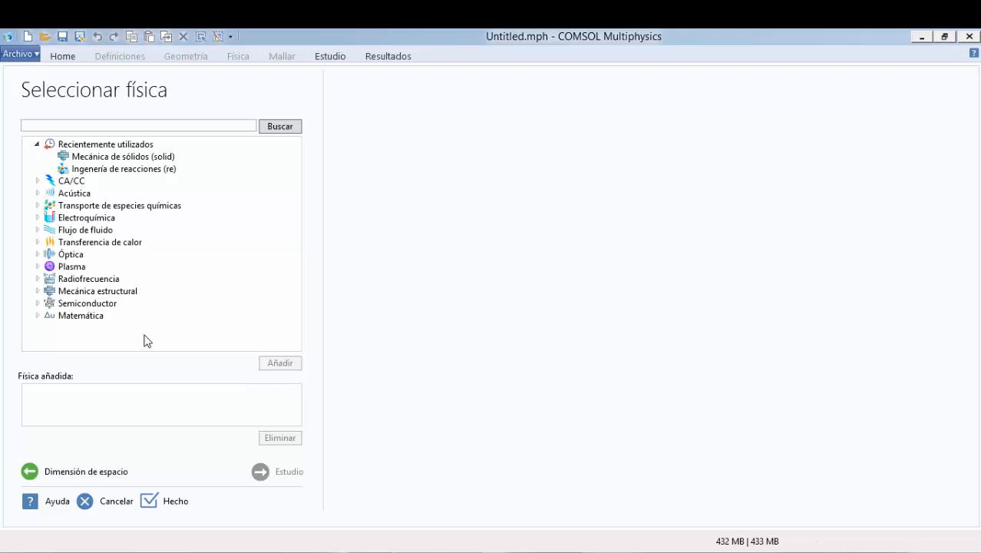
click(38, 291)
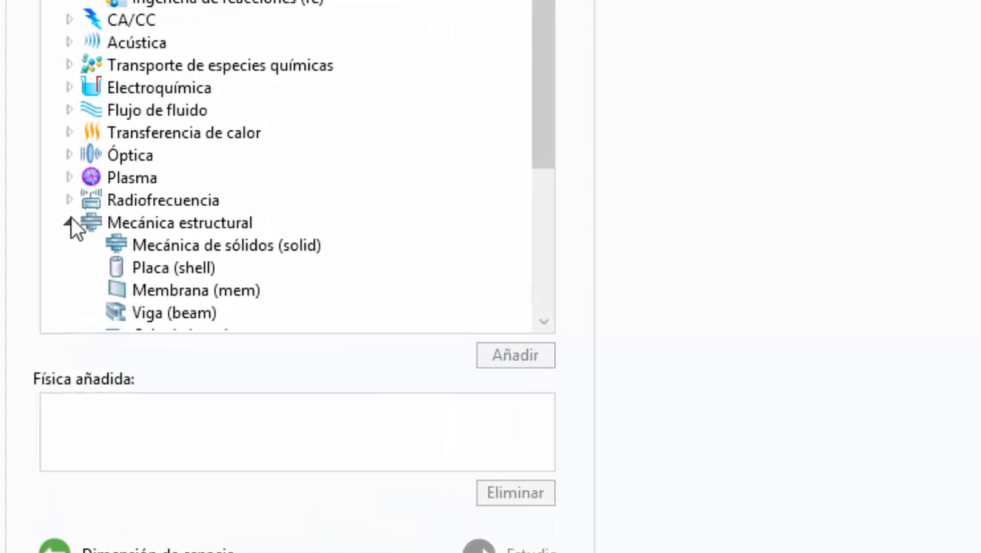
click(278, 213)
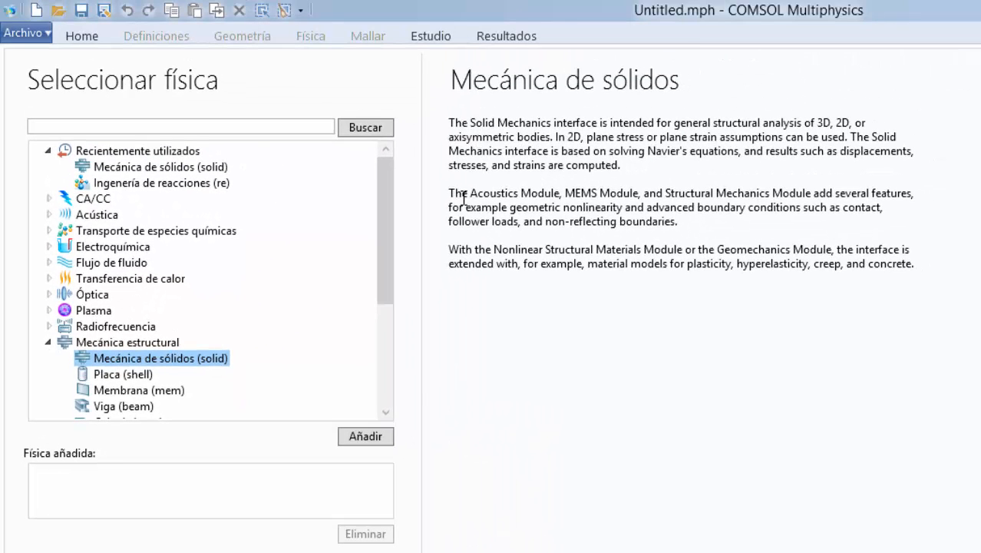
click(365, 438)
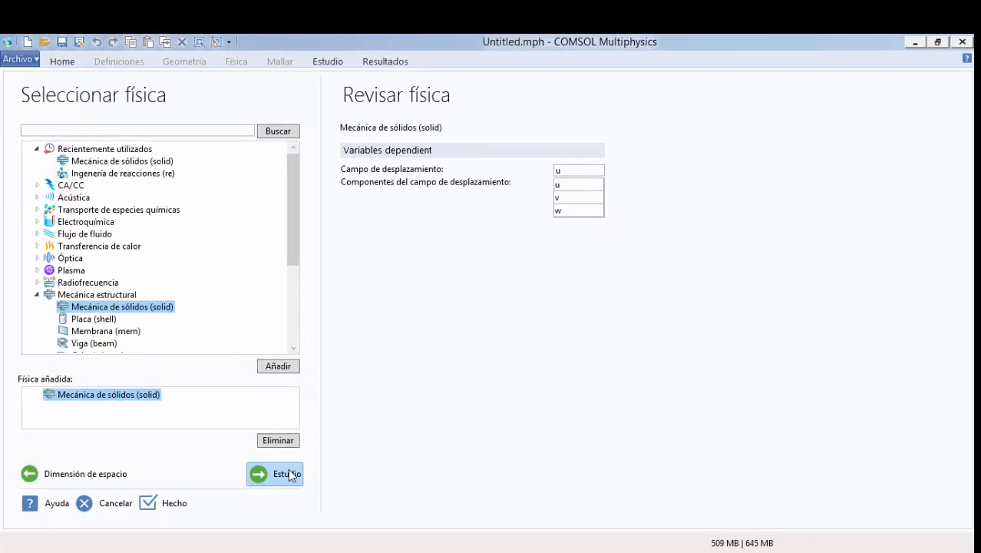
click(288, 472)
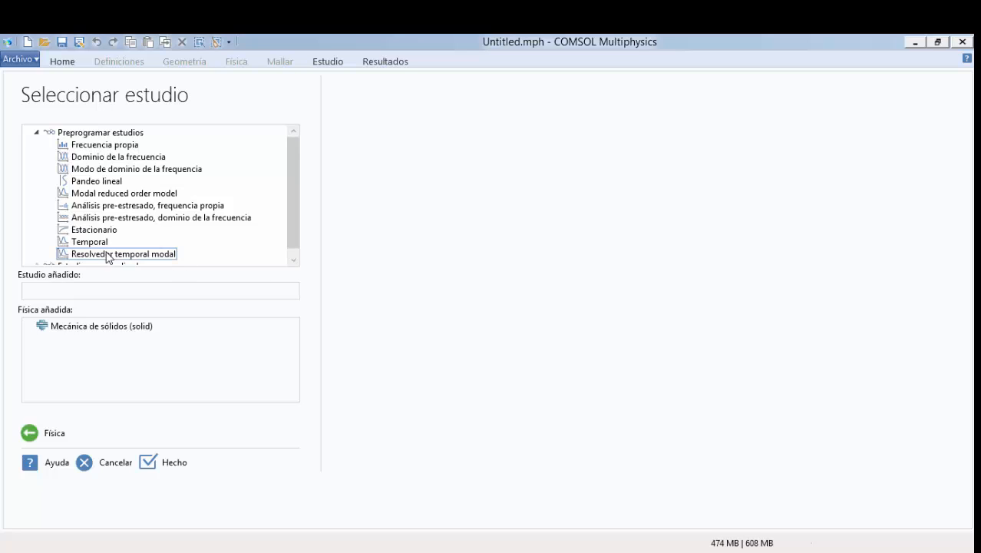
click(85, 230)
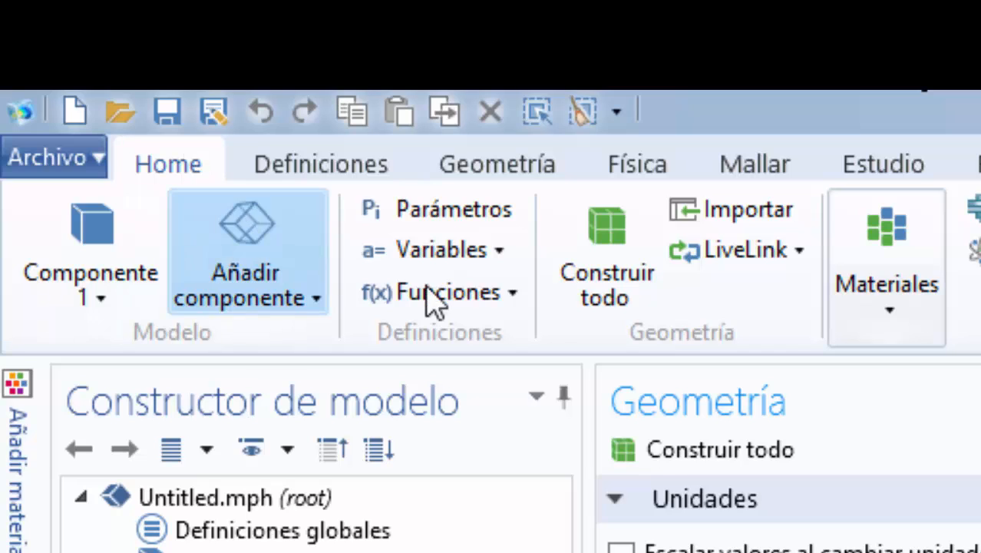
Import the geometry file wrench.mphbin from the COMSOL FOR DUMMIES, SESIÓN 1 folder in the documents library.
click(730, 207)
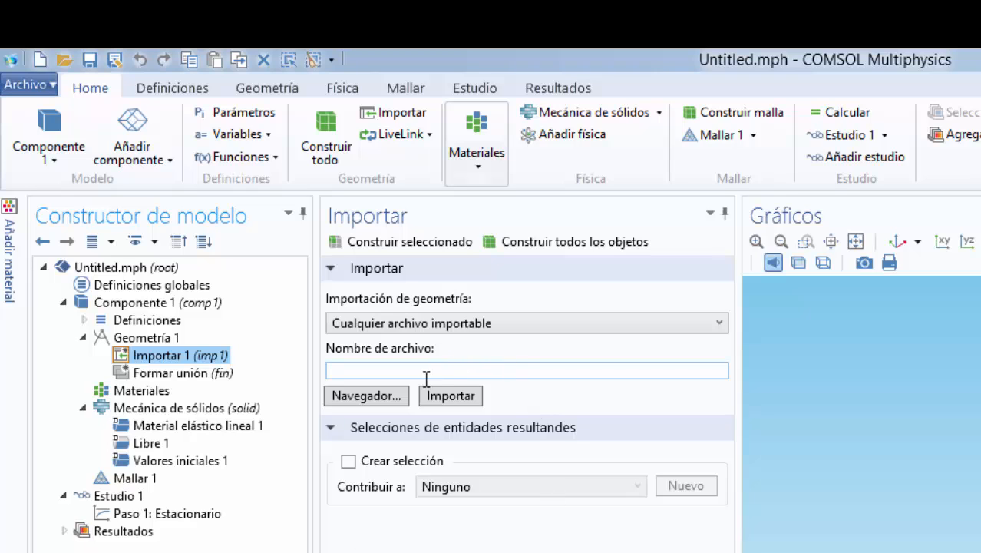
click(394, 400)
click(391, 398)
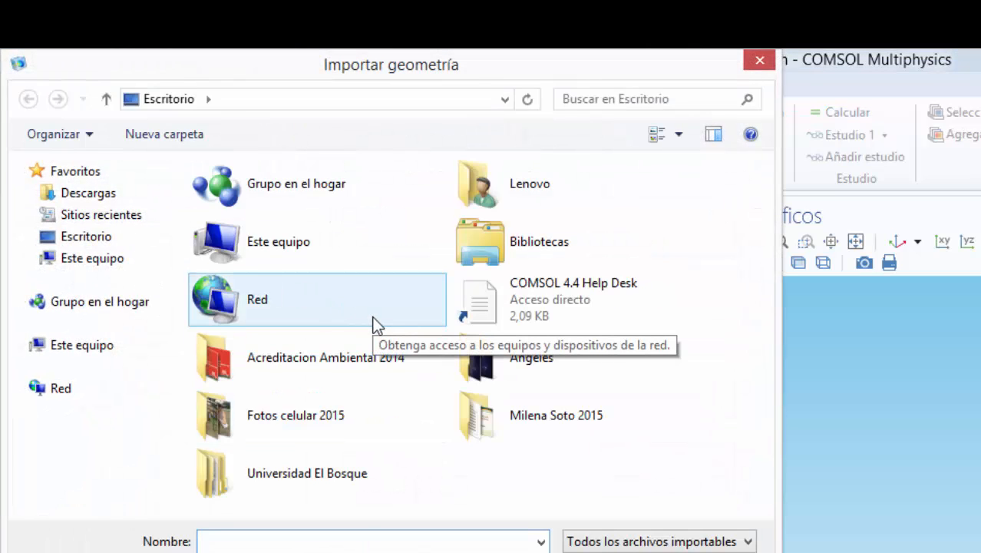
double_click(508, 256)
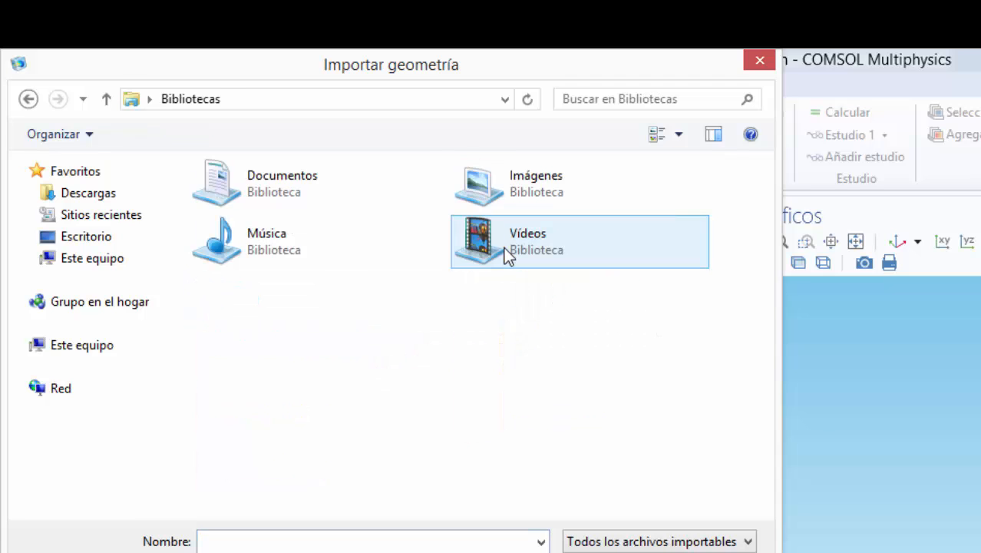
double_click(300, 203)
double_click(246, 277)
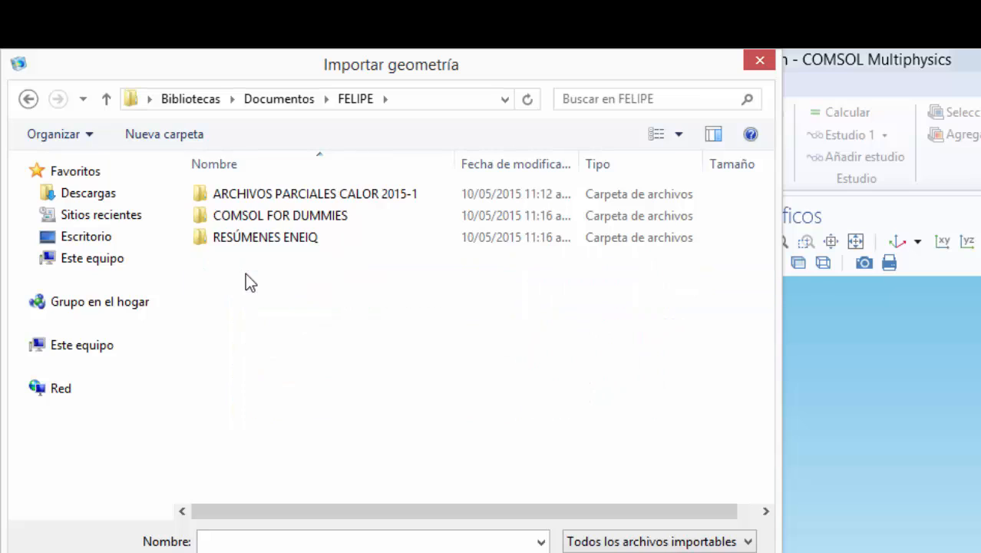
double_click(270, 217)
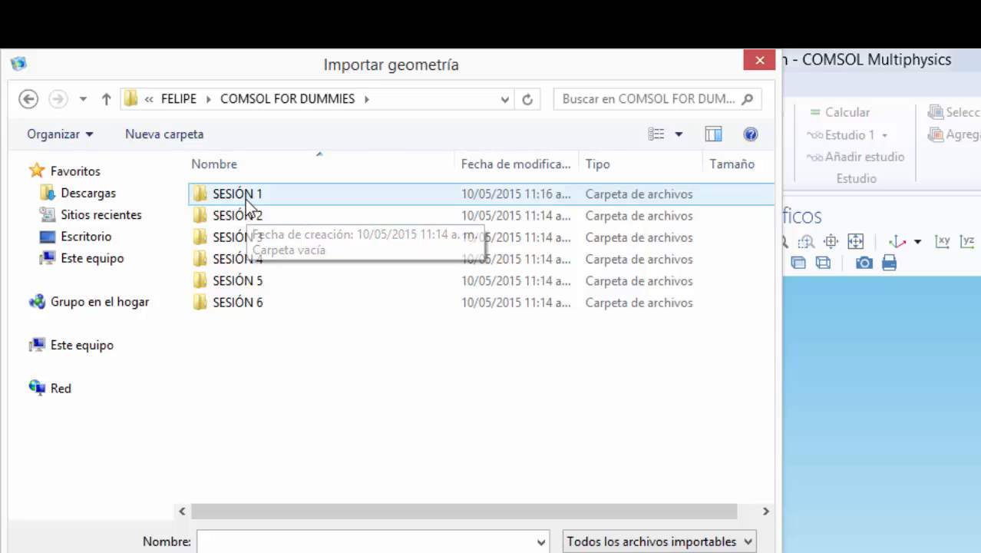
double_click(245, 198)
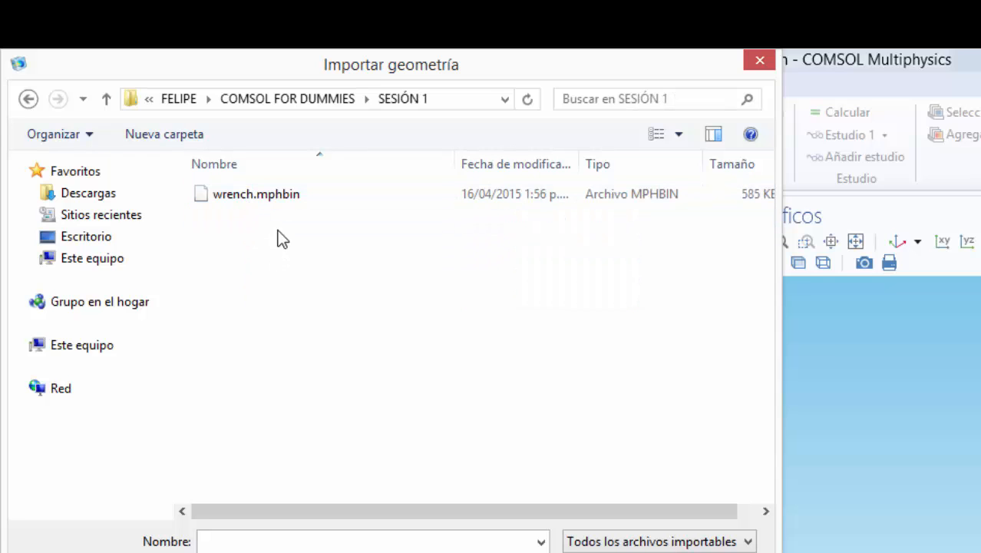
click(249, 193)
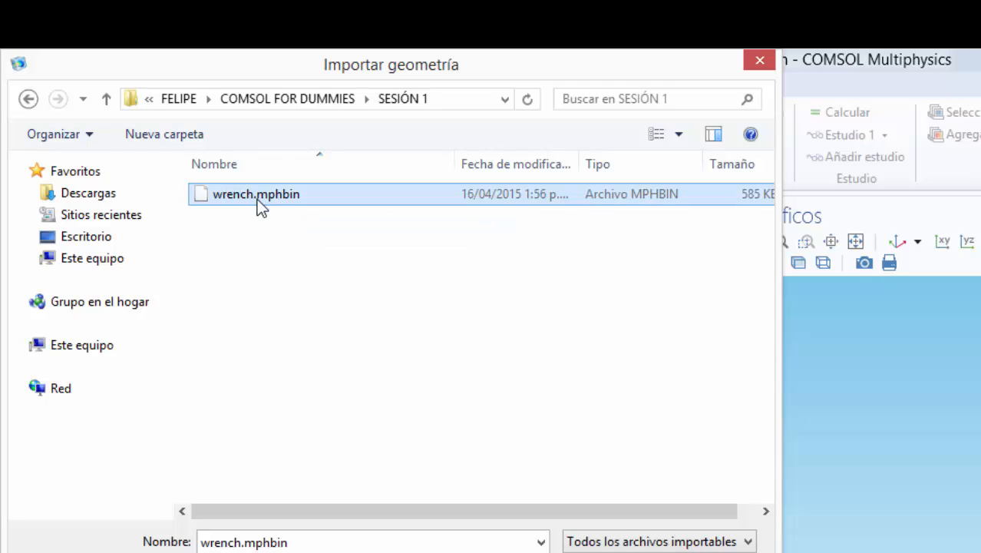
click(624, 552)
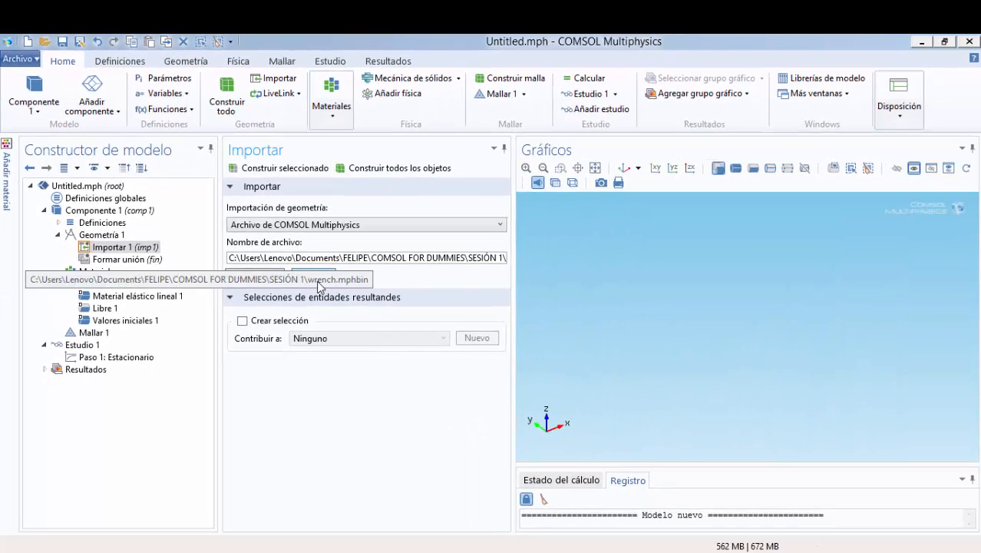
click(313, 276)
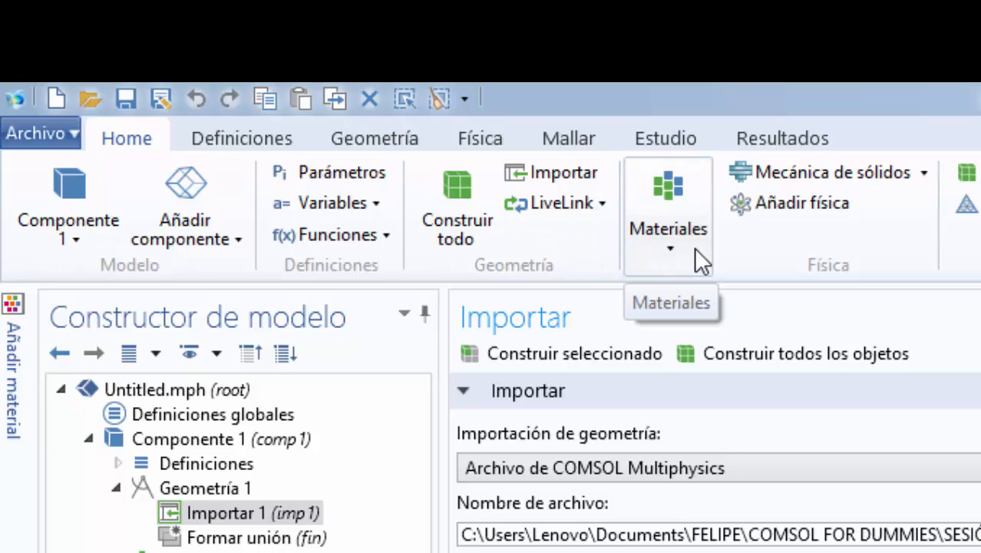
Add Structural steel from the Básica material library to all domains of the wrench and bolt.
click(673, 253)
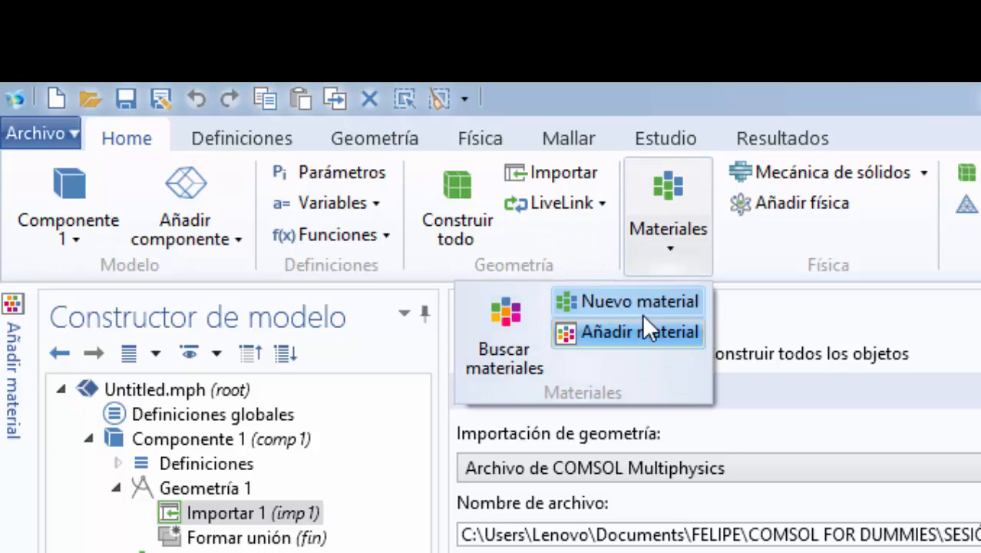
click(636, 335)
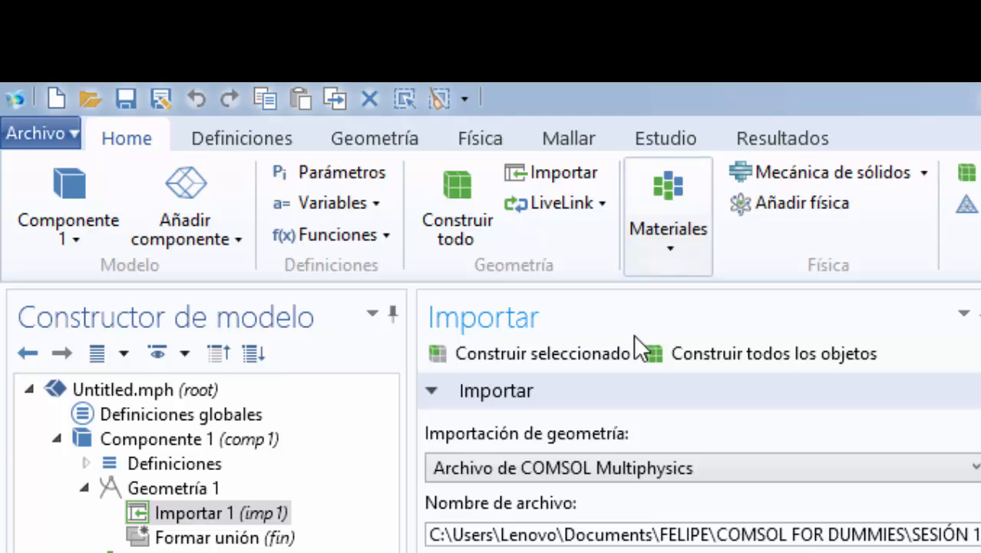
click(691, 252)
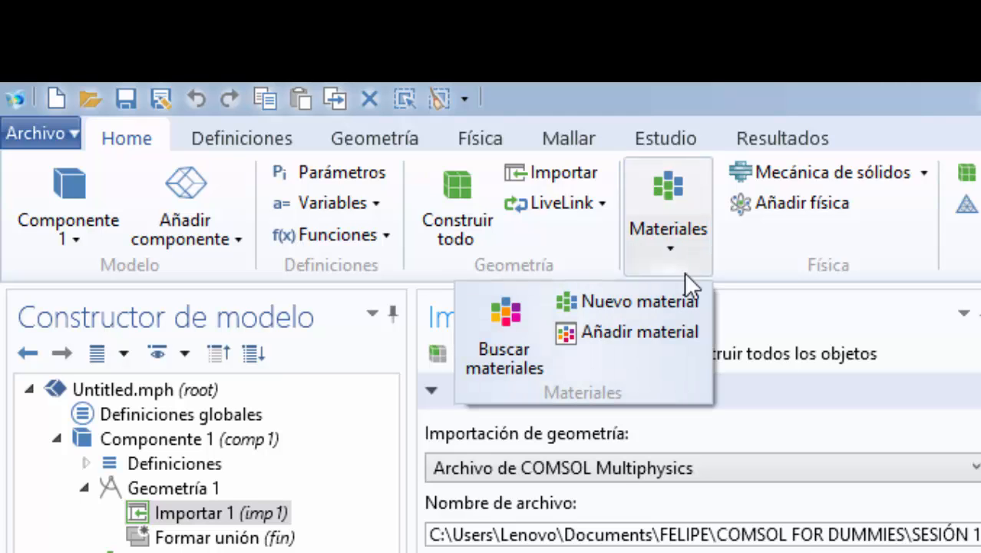
click(653, 336)
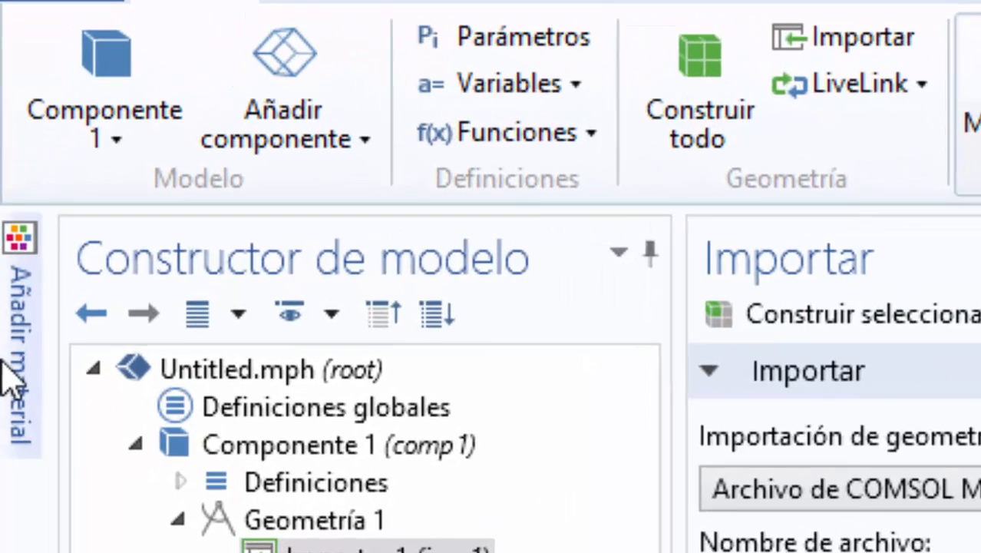
click(11, 369)
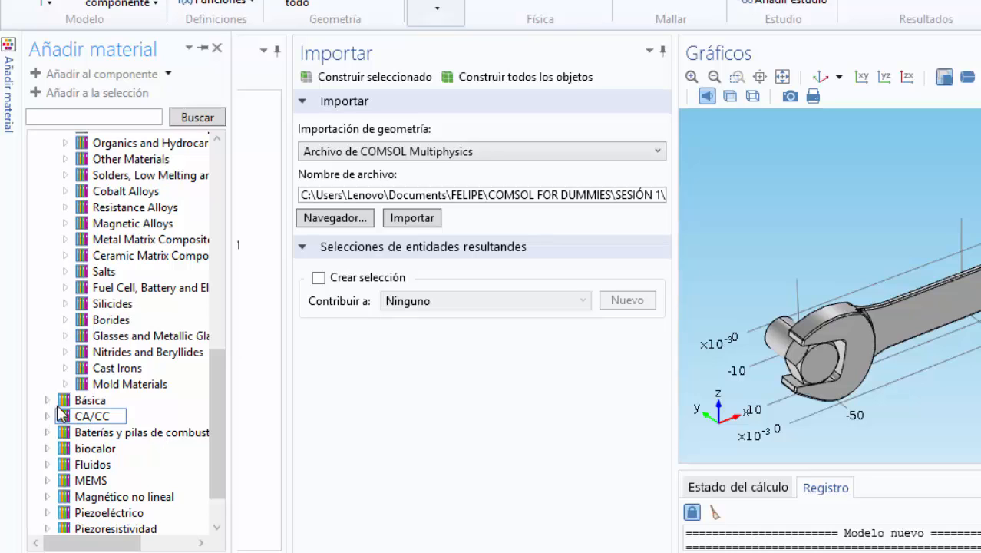
click(46, 400)
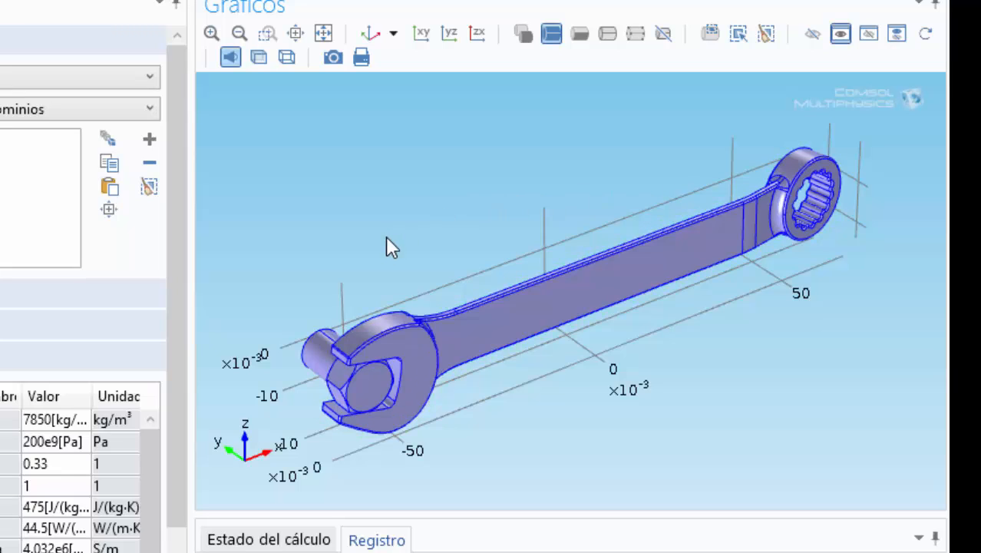
click(315, 355)
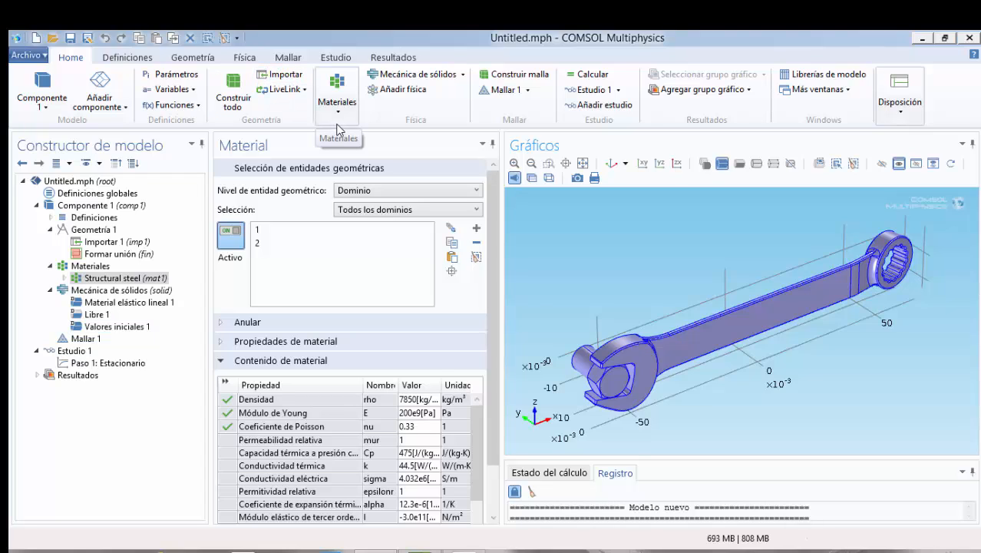
Define a global parameter named F with the expression 150[N].
click(181, 80)
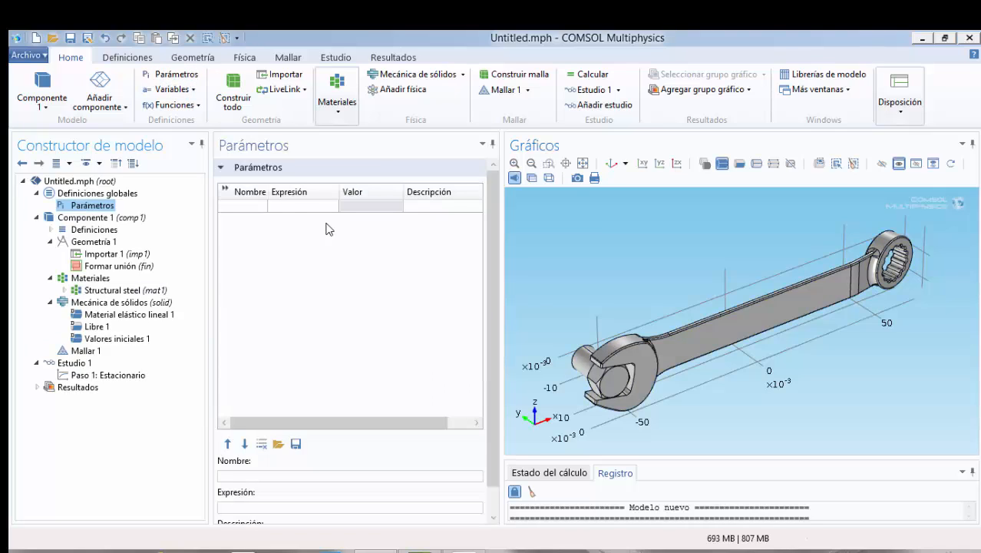
click(292, 208)
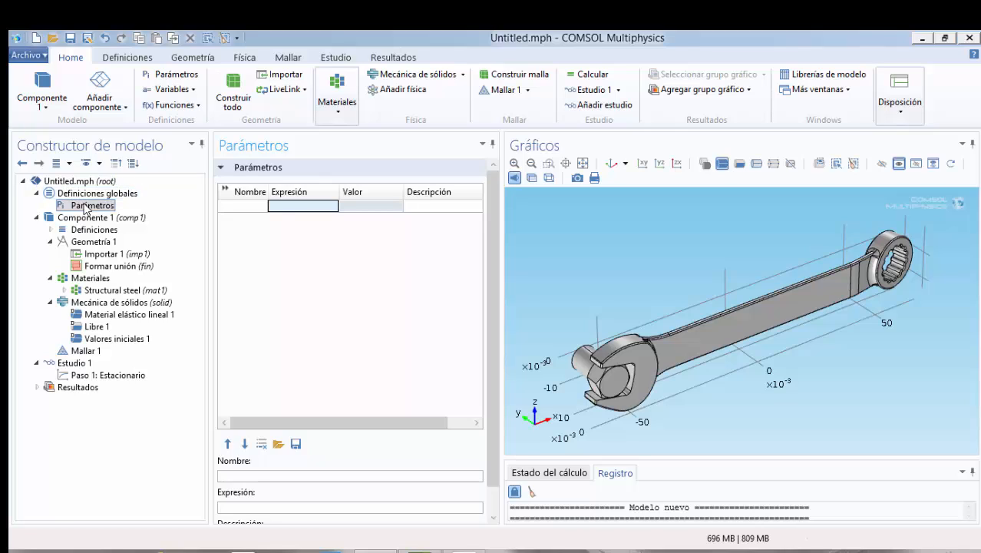
click(233, 206)
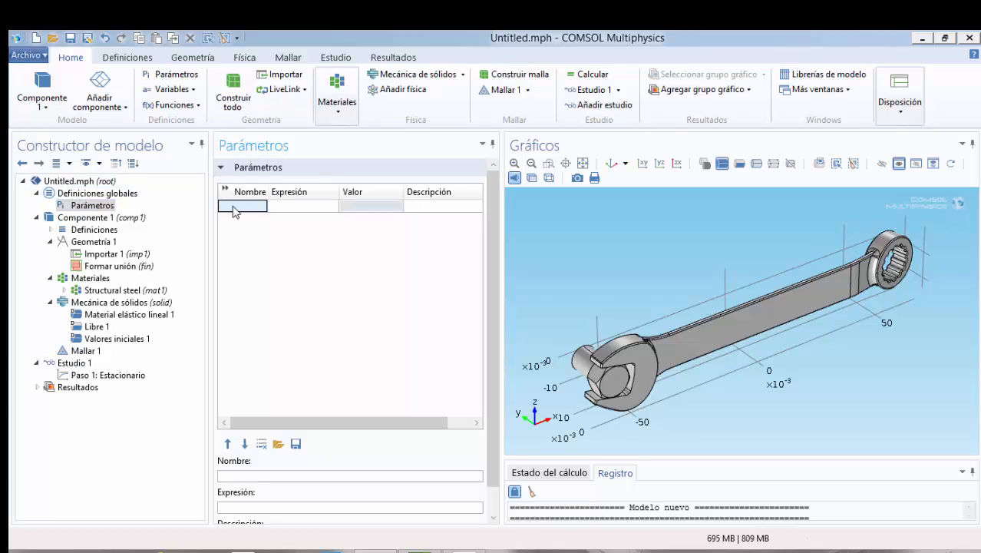
text(F)
click(310, 207)
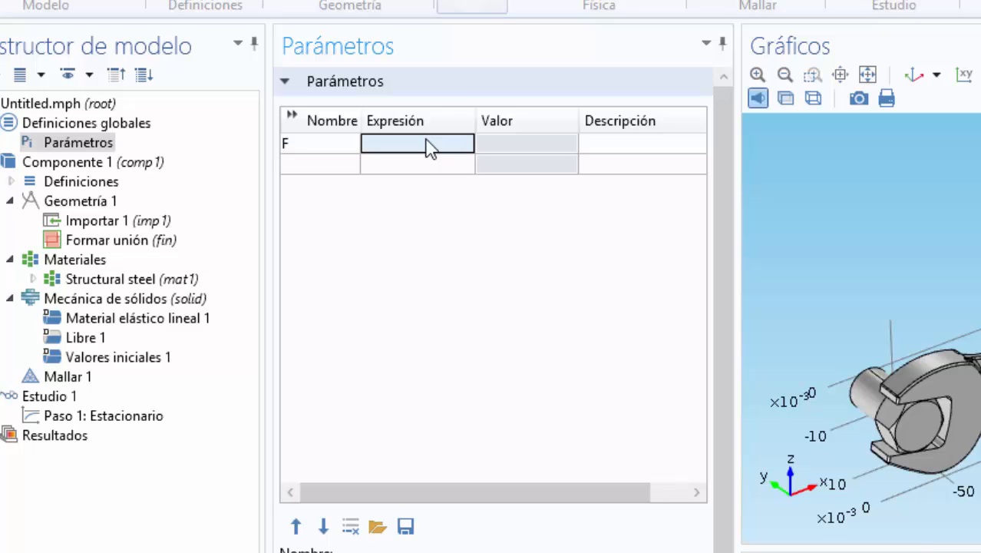
text(150)
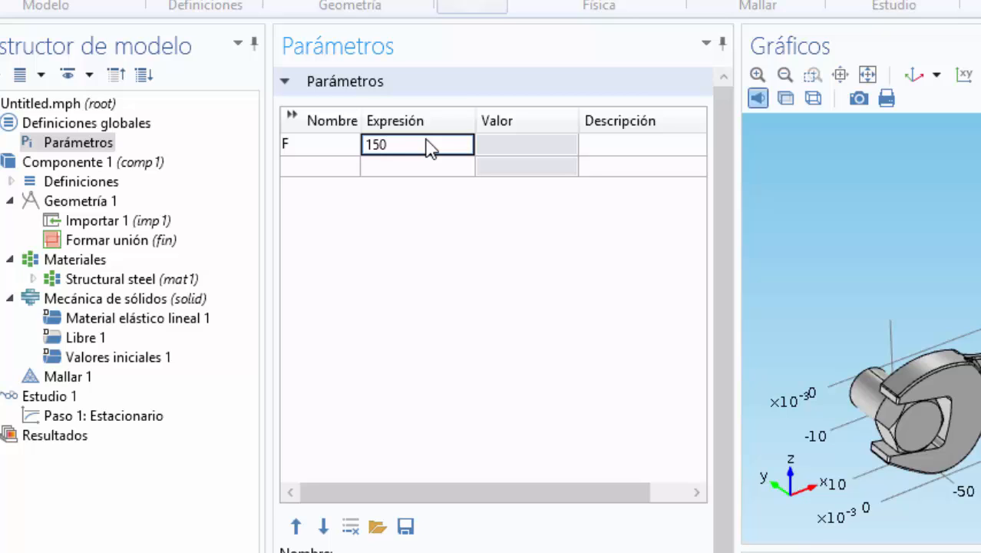
text([N])
click(560, 146)
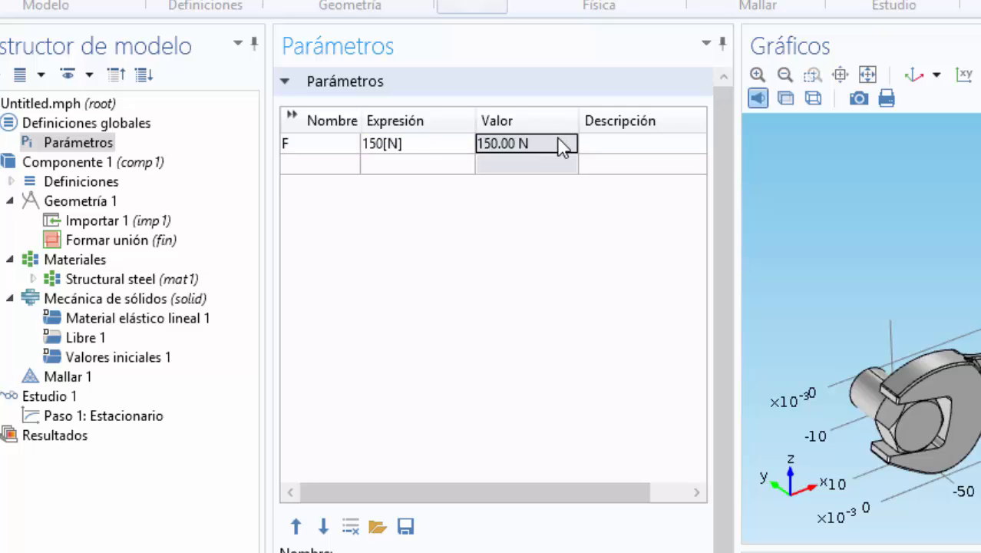
Describe parameter F as "Fuerza aplicada en extremo de la llave".
click(642, 149)
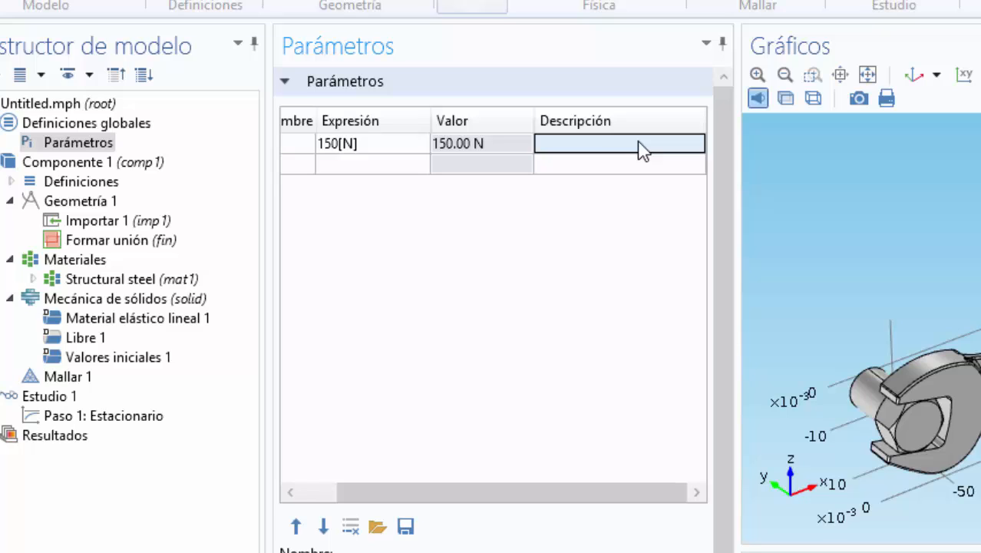
text(Fuerza ap)
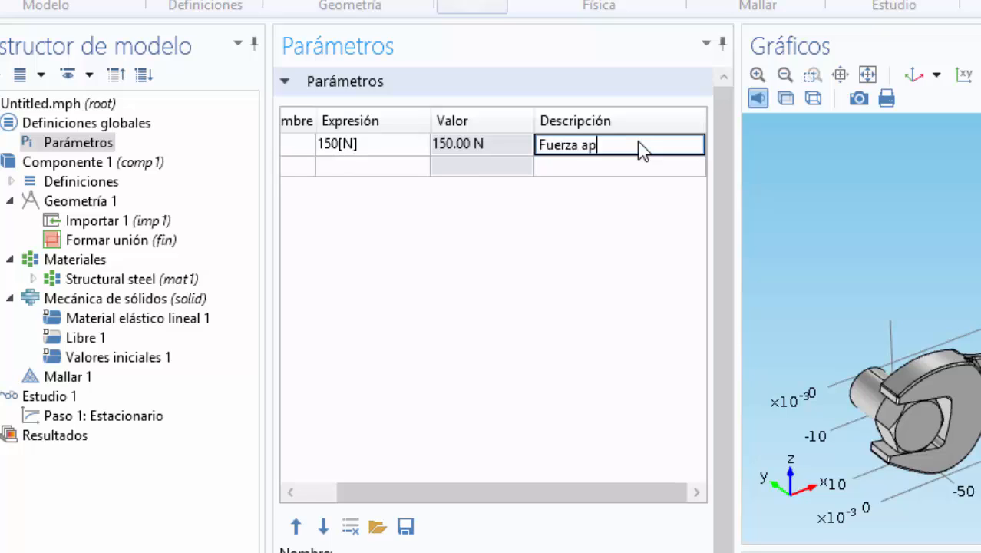
text(licada en extremo de)
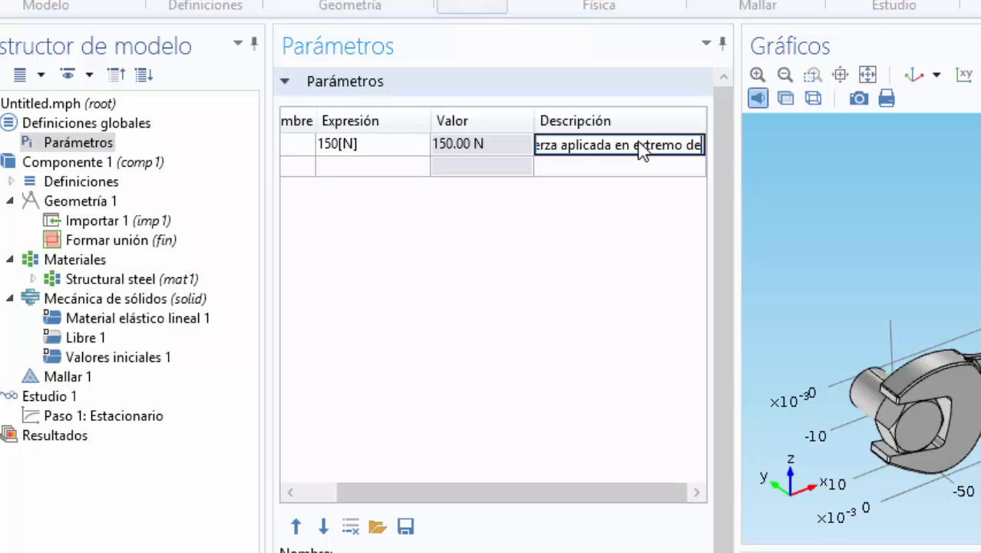
text( la llav)
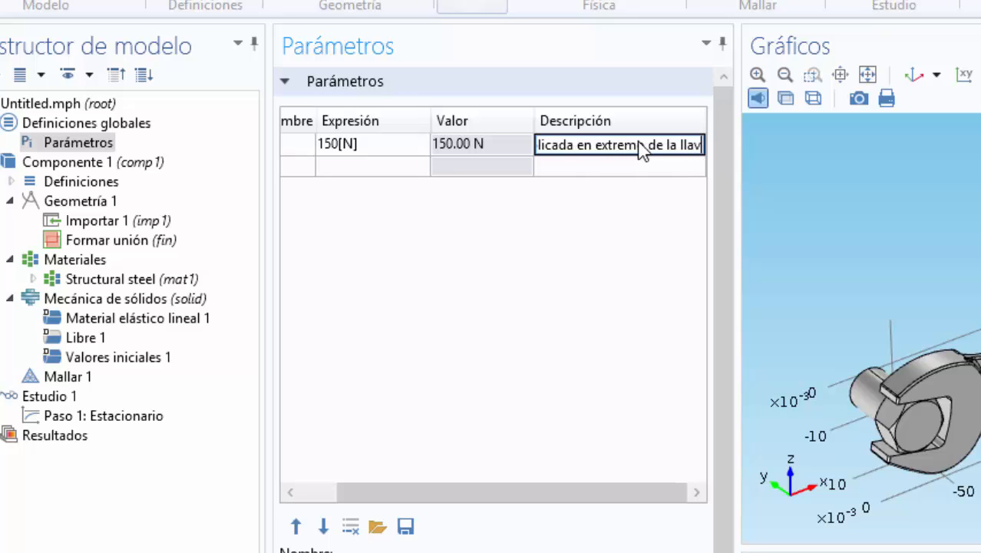
text(e)
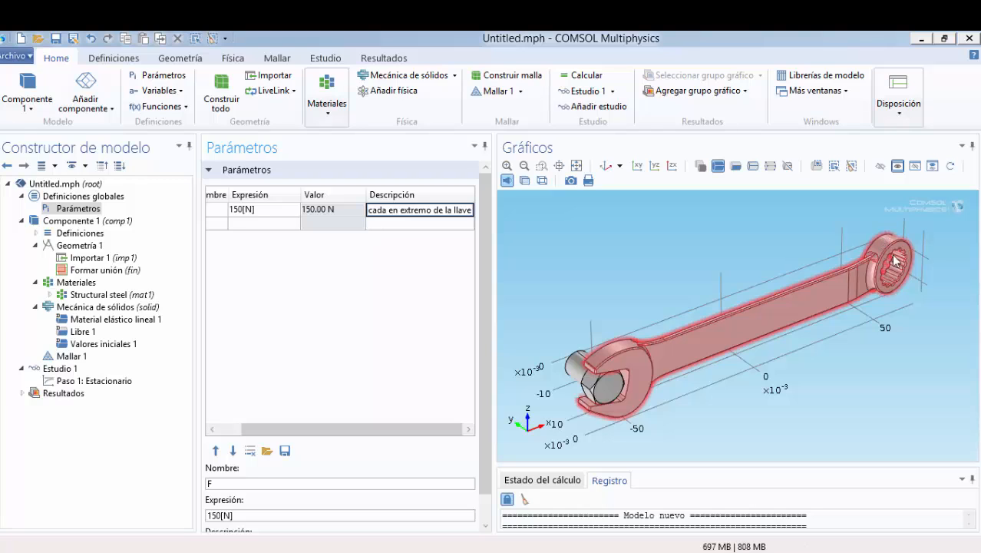
click(371, 302)
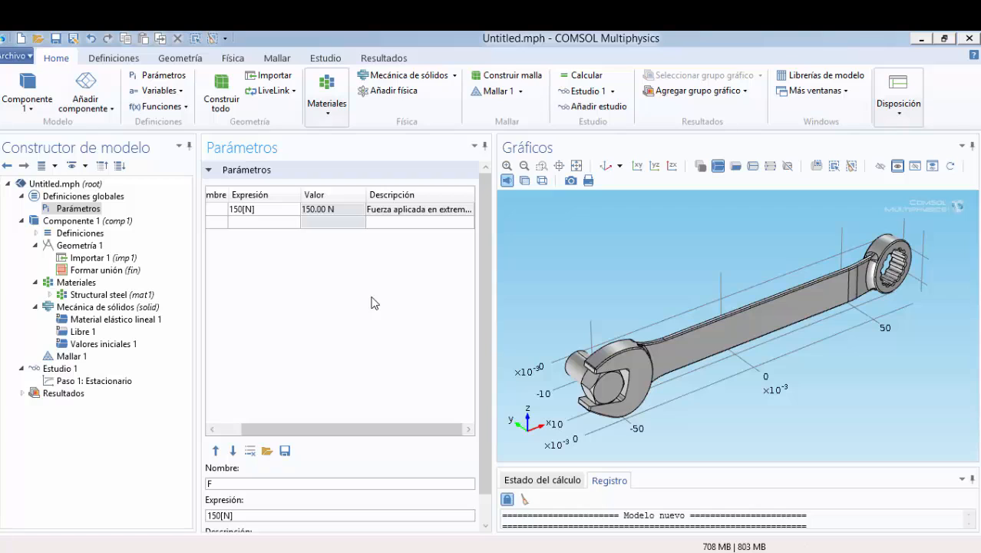
Add a Restricción fija boundary condition on the bolt shank's free end face (boundary 35) and show its equation.
click(234, 60)
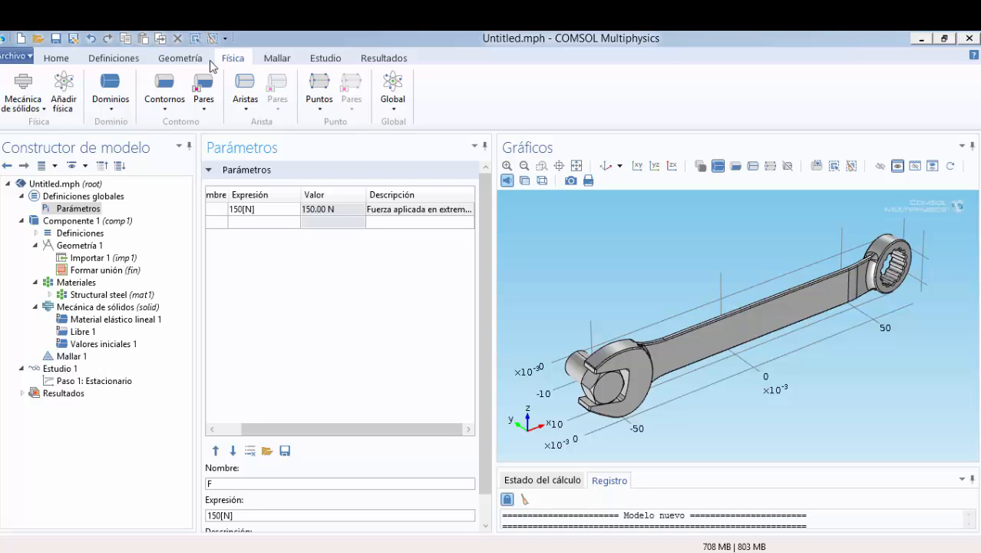
click(162, 100)
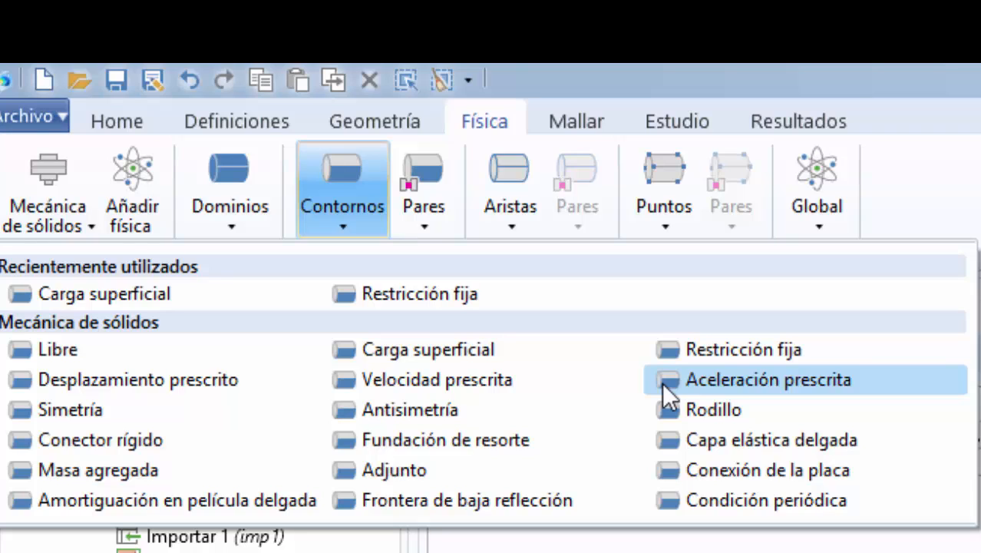
click(732, 338)
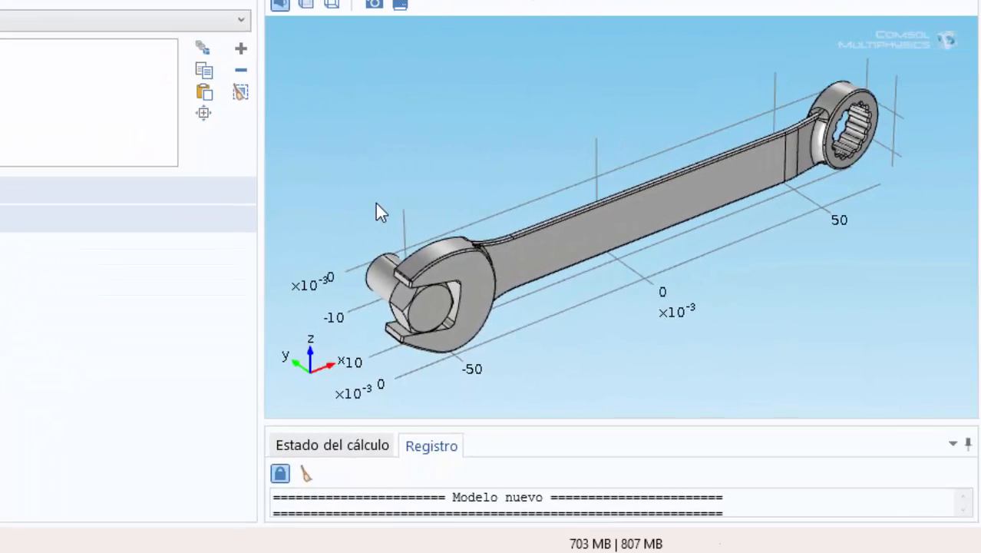
drag(376, 204, 538, 239)
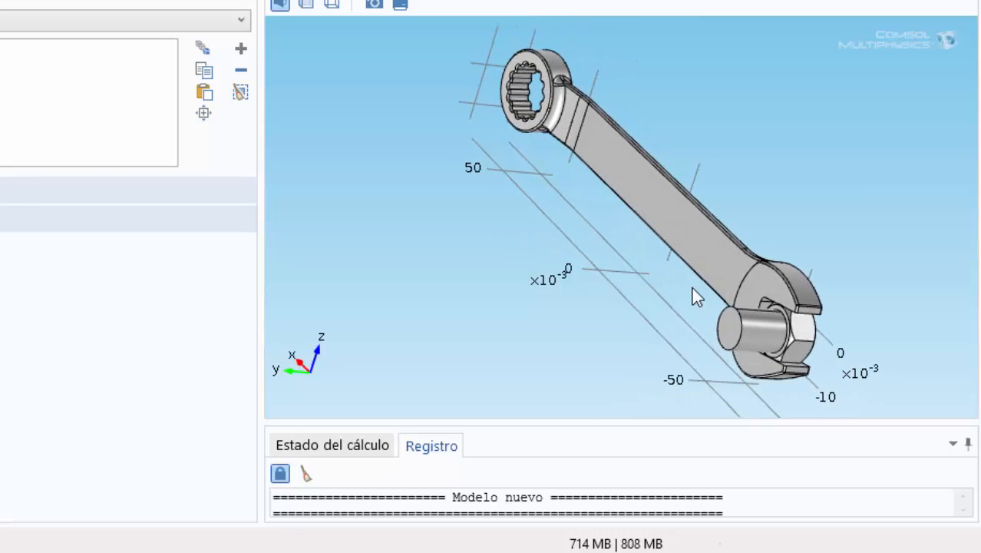
click(731, 330)
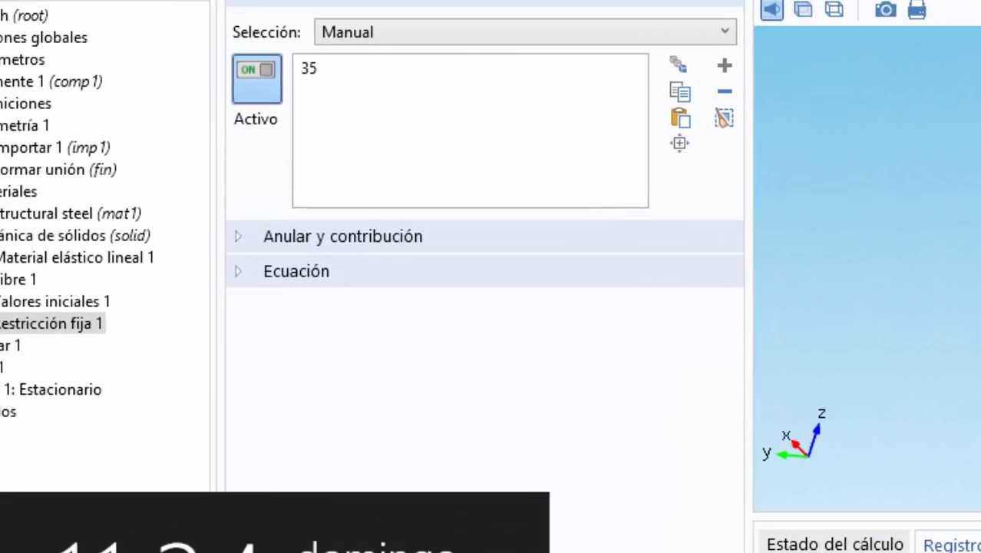
click(237, 272)
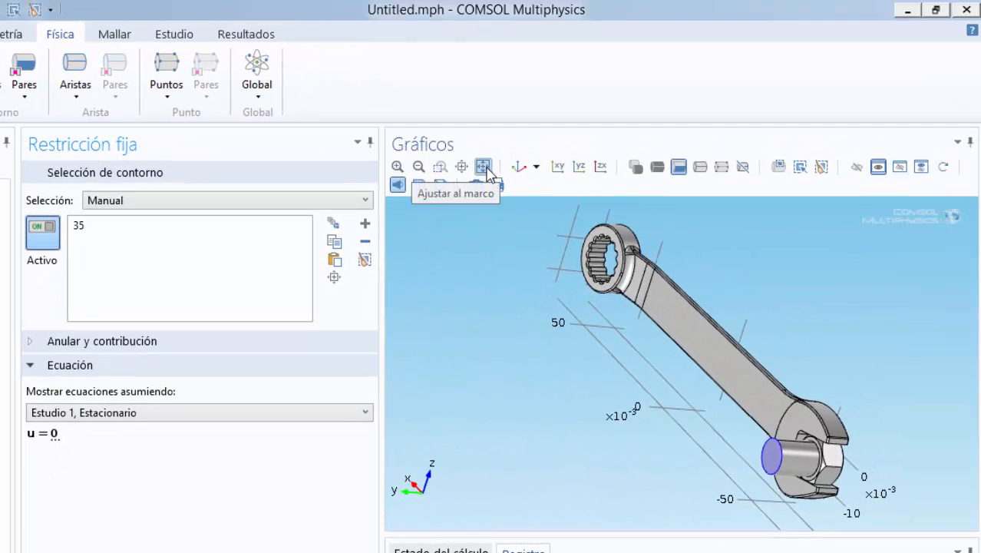
Add a Carga superficial condition on the outer face of the wrench's ring end (boundary 111).
click(485, 169)
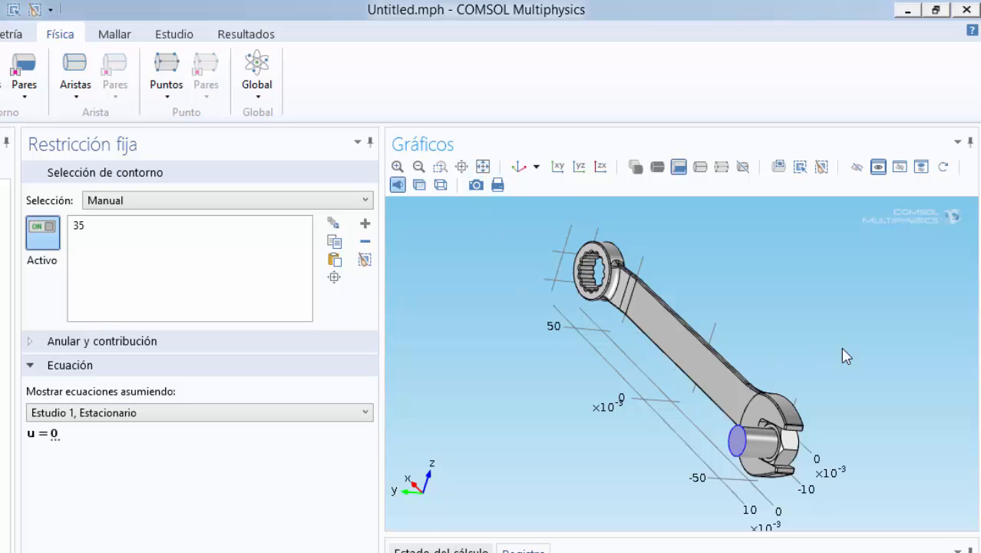
drag(834, 403, 652, 430)
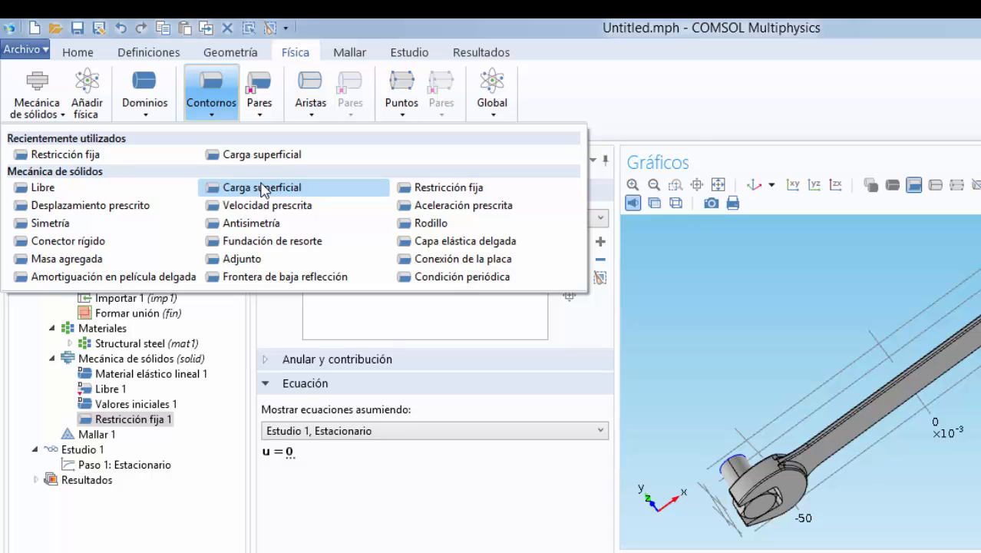
click(264, 188)
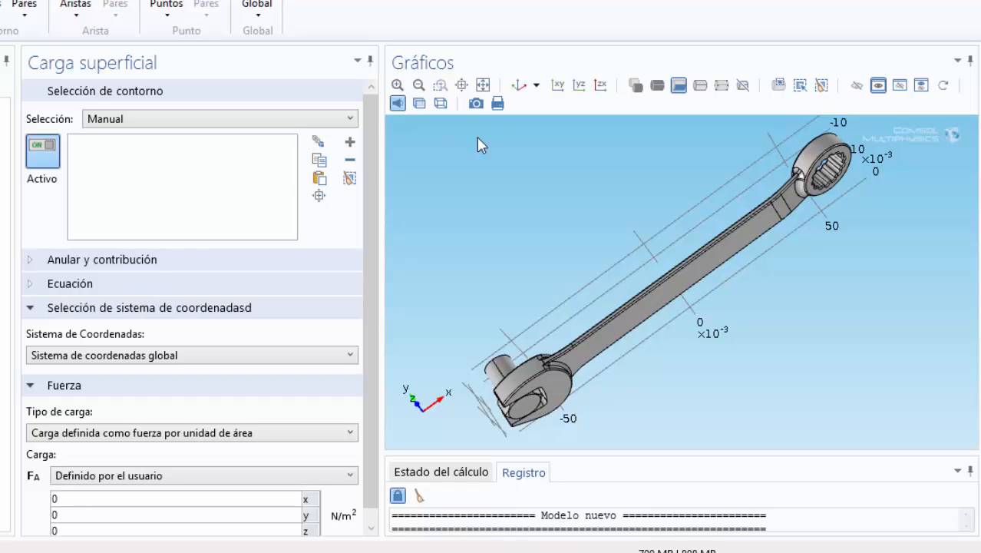
click(816, 148)
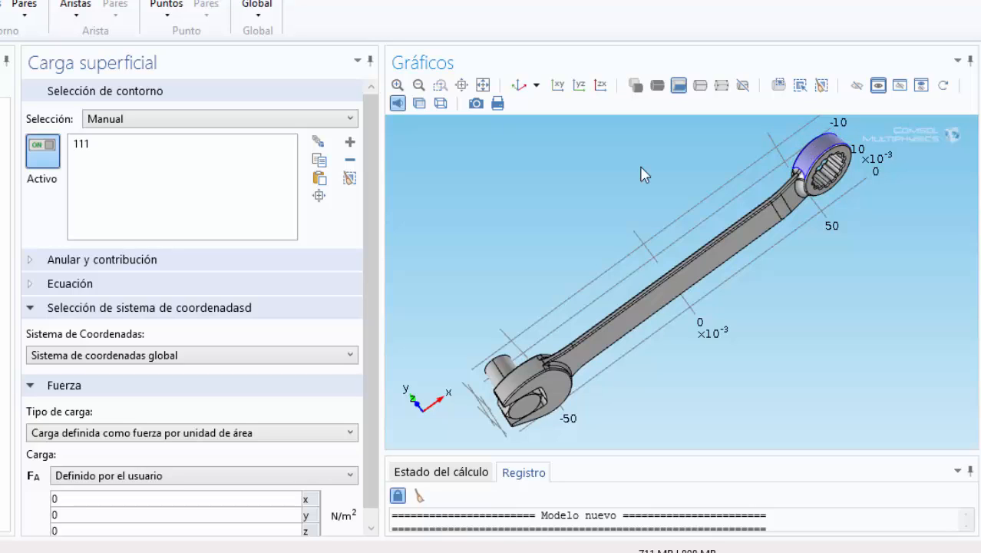
Set the surface load's z component to -F and check the name of the force parameter in the global parameters.
drag(374, 139, 383, 179)
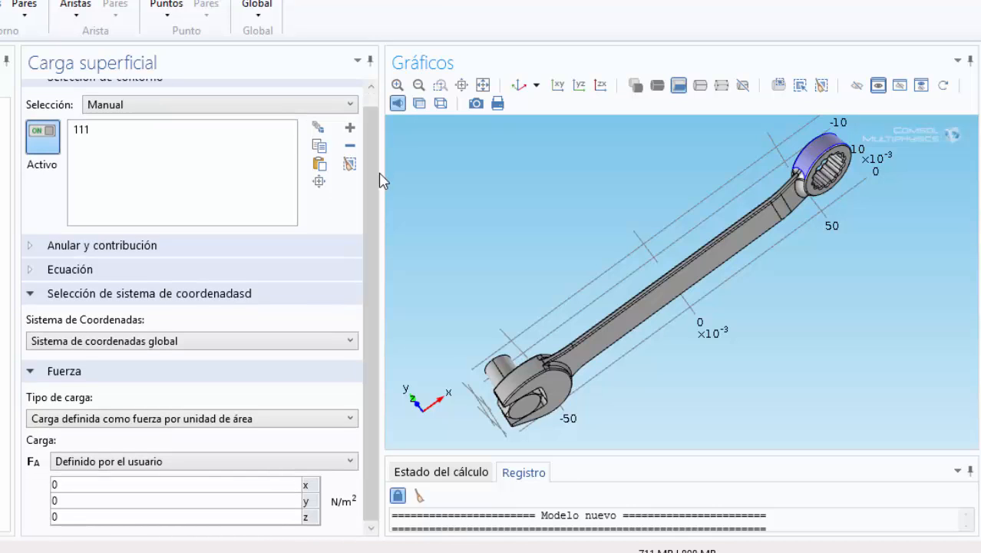
drag(392, 184, 453, 265)
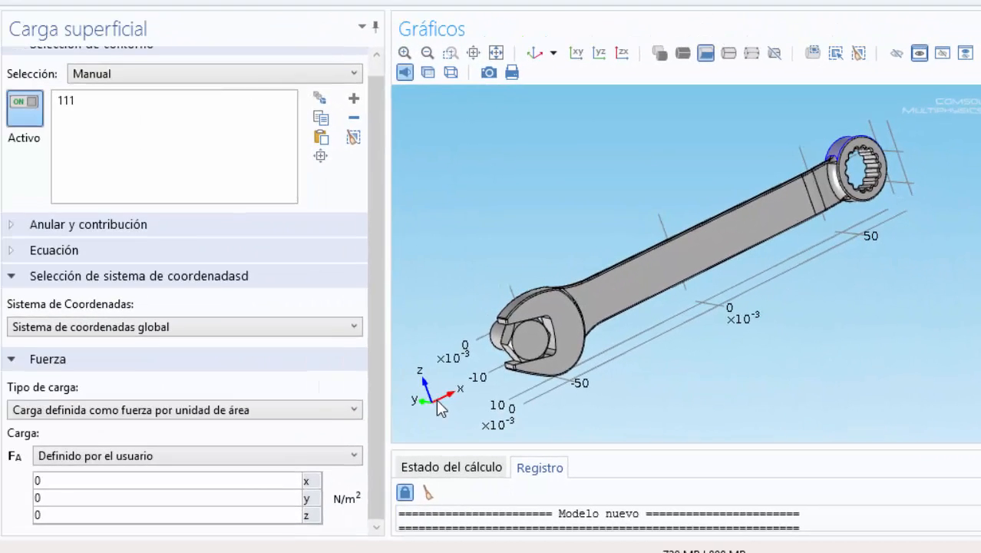
click(112, 514)
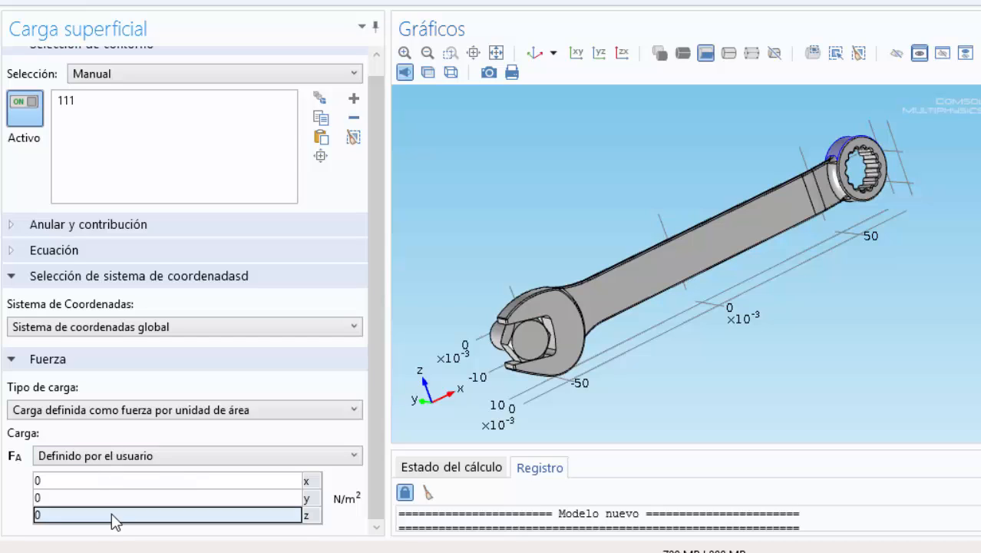
text(-f)
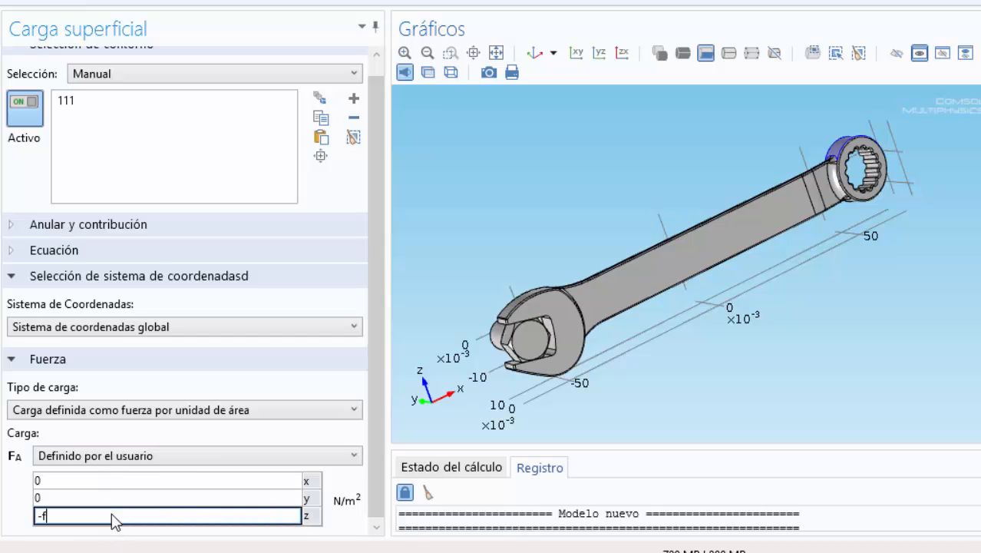
key(BackSpace)
text(F)
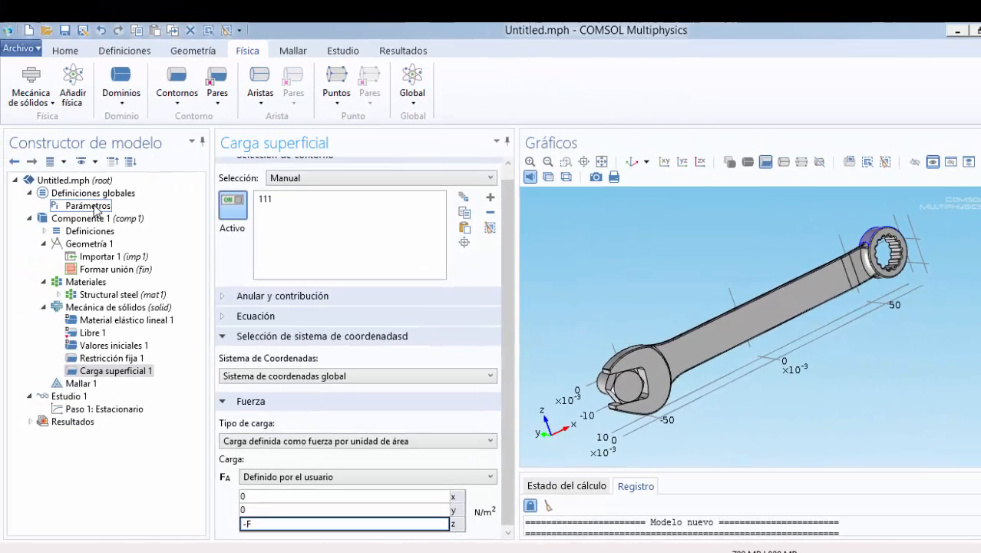
click(89, 205)
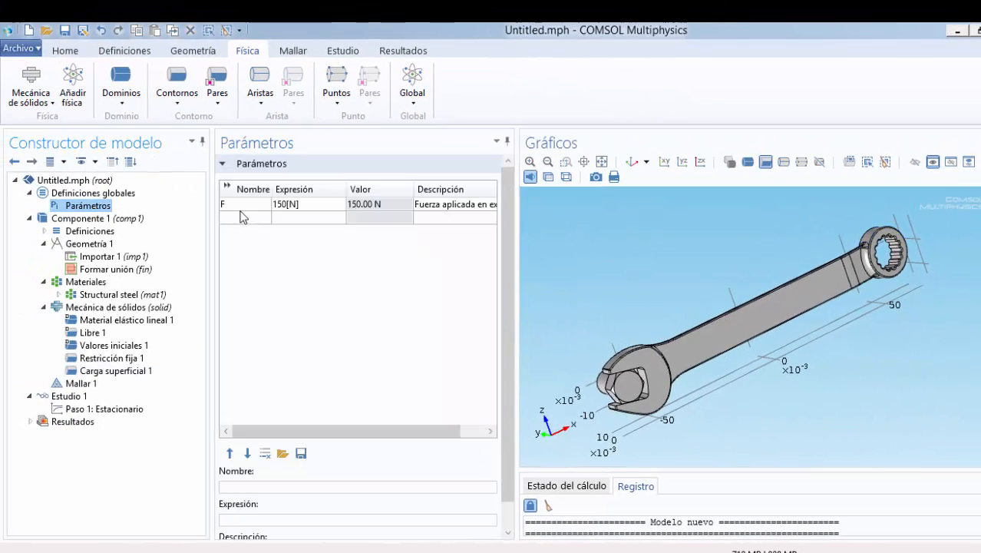
click(115, 371)
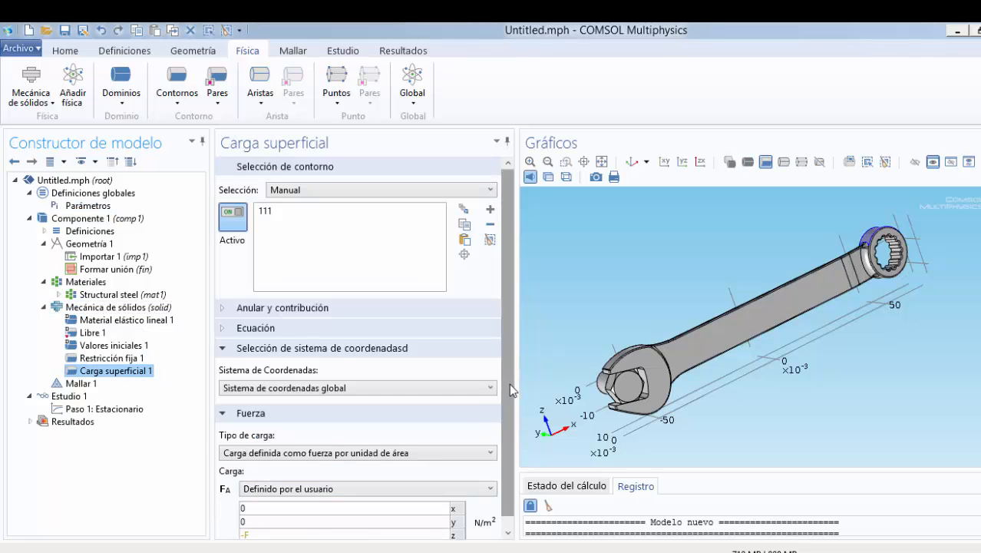
scroll(509, 383, down, 1)
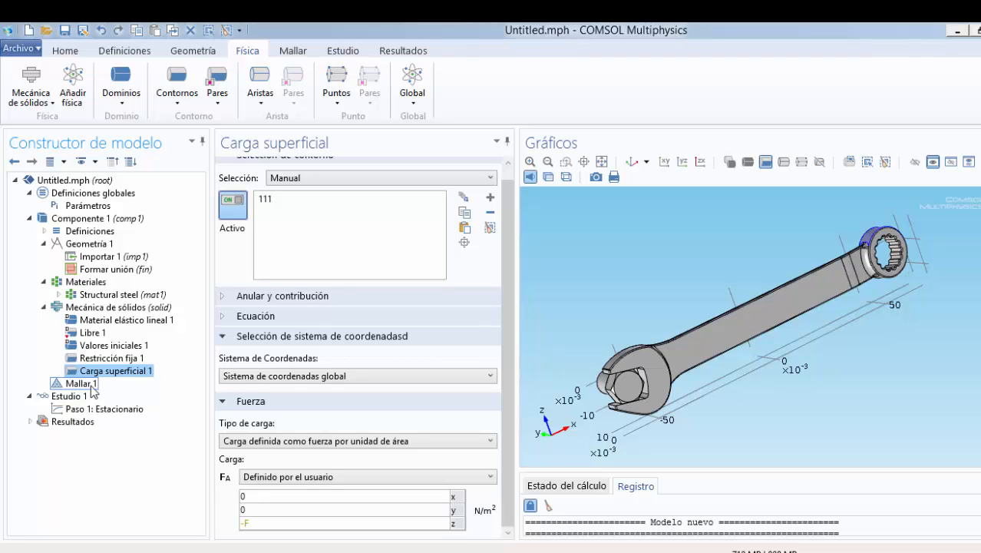
Review the predefined element sizes for Mallar 1 and set its sequence type to Malla controlada por el usuario.
click(86, 385)
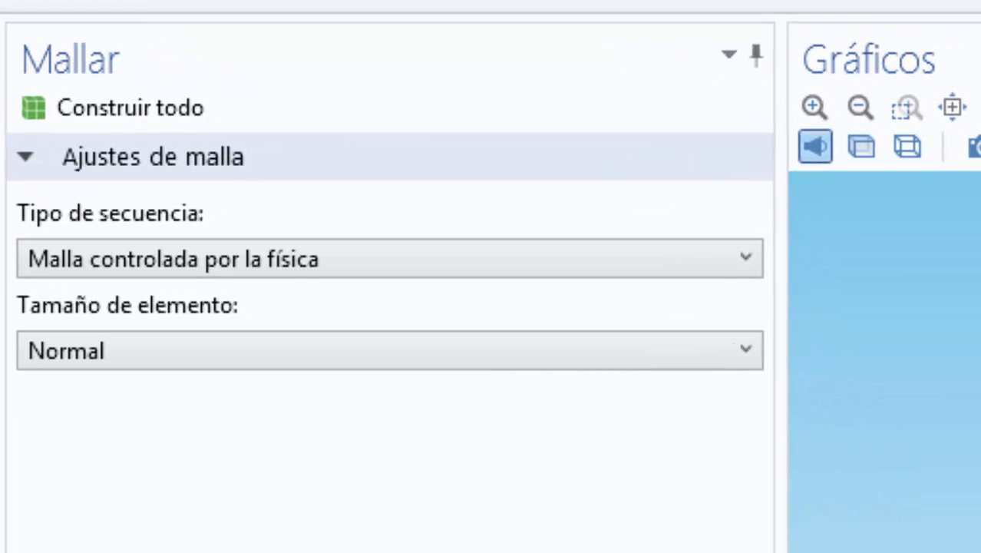
click(102, 356)
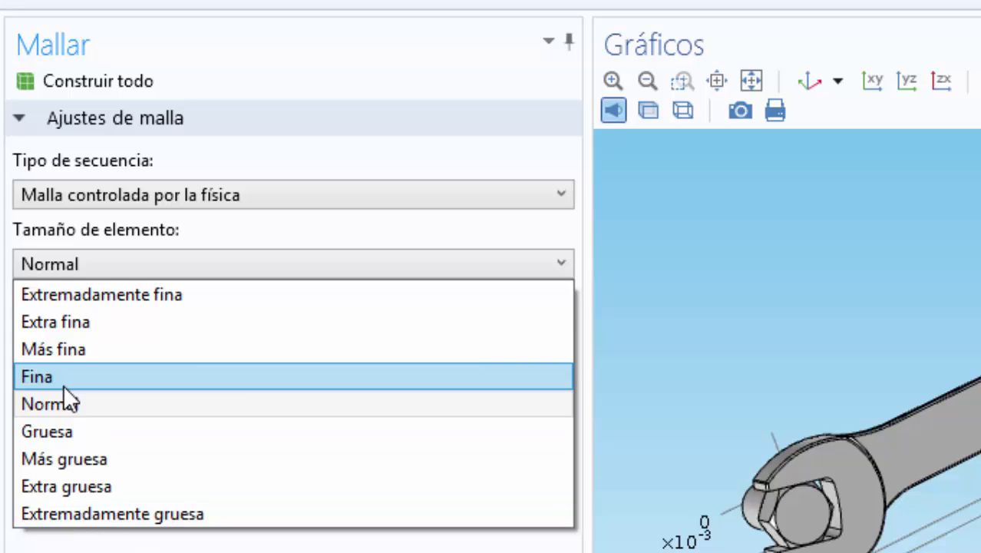
click(141, 194)
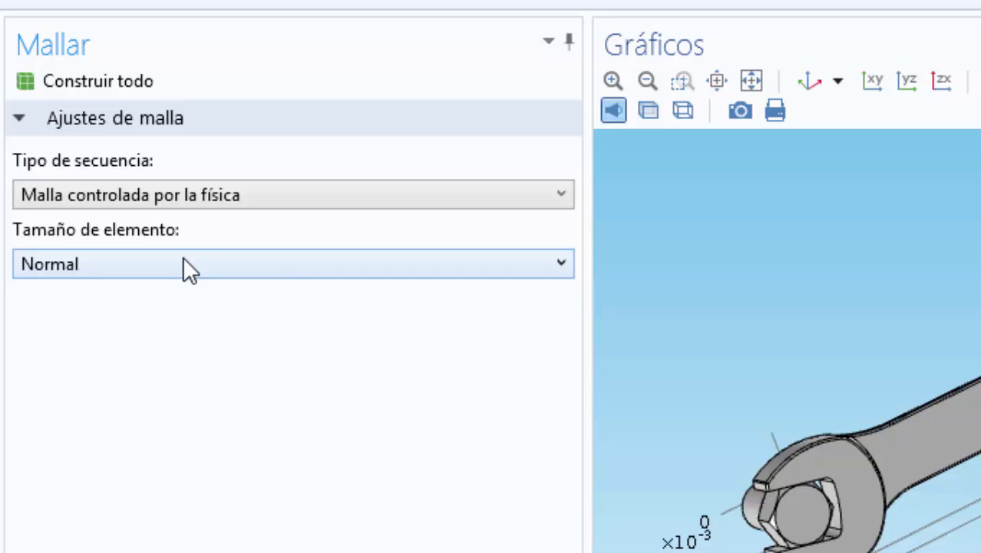
click(112, 194)
click(112, 193)
click(113, 194)
click(134, 225)
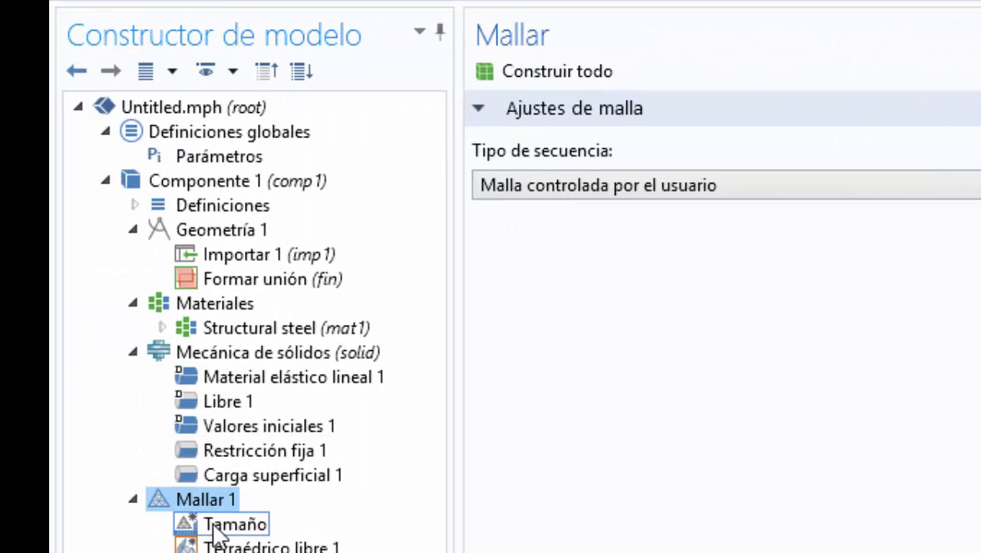
Open the mesh's Tamaño settings, show the element size parameters and choose Definido por el usuario.
click(188, 525)
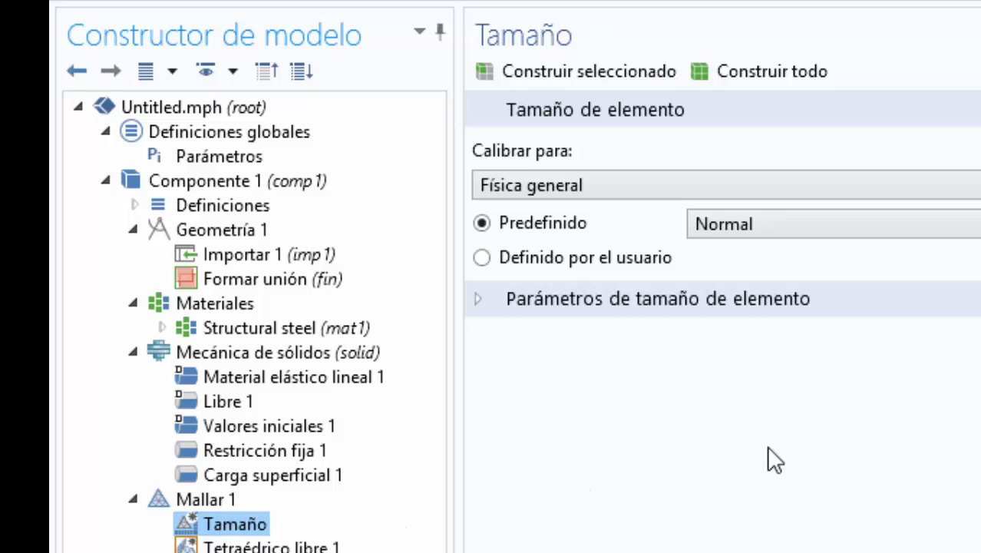
click(486, 291)
click(480, 253)
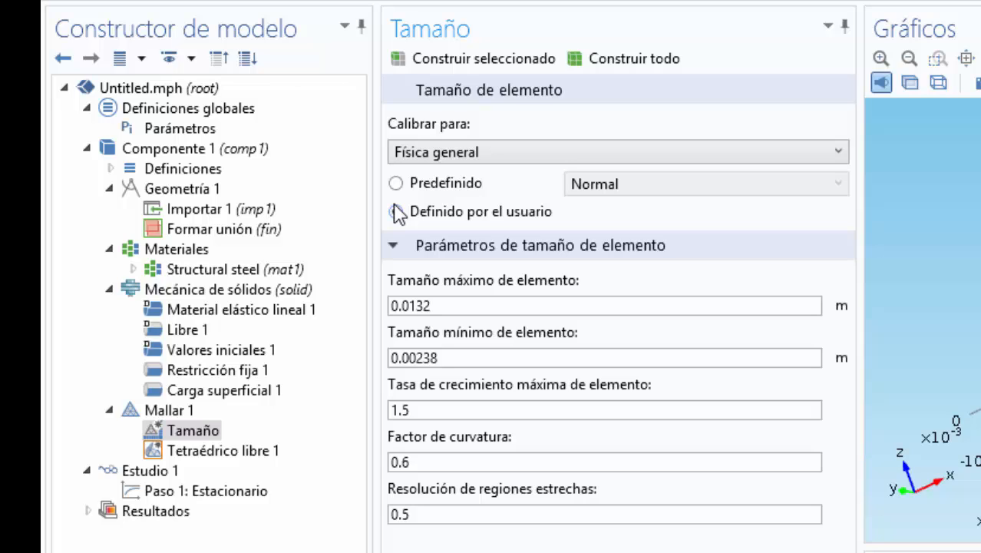
click(396, 212)
click(477, 360)
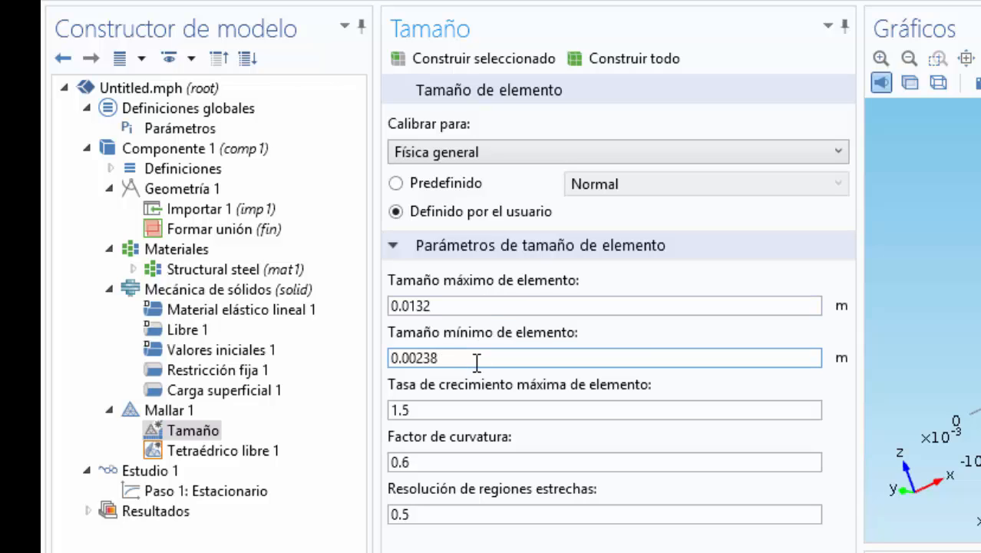
key(BackSpace)
key(BackSpace)
key(BackSpace)
text(12)
click(415, 187)
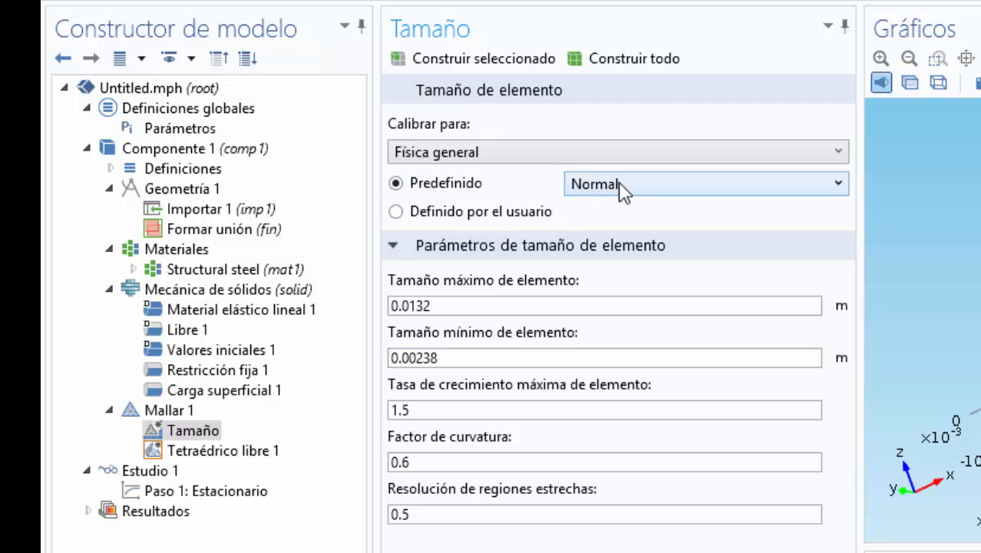
click(620, 188)
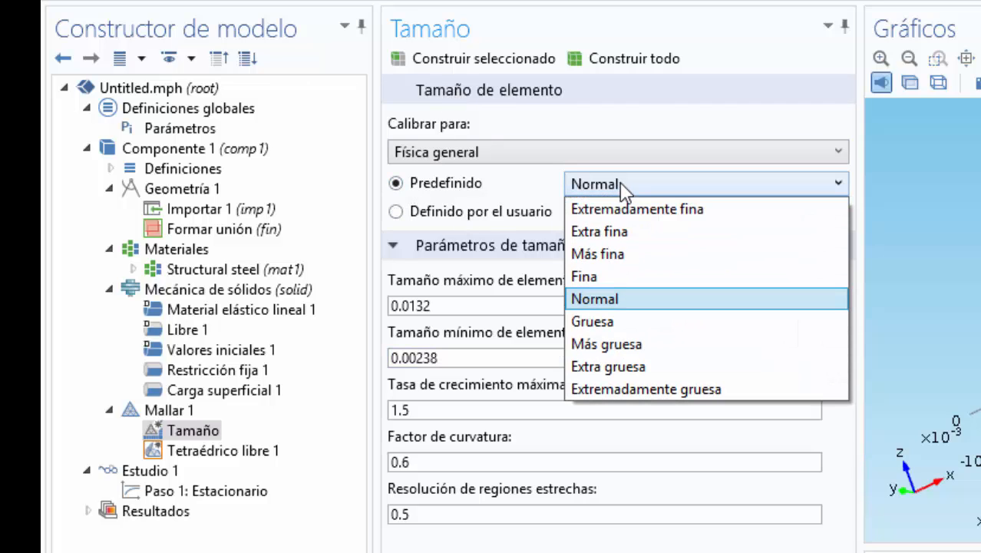
click(623, 189)
Make the mesh element size user-defined with a minimum element size of 0.0012 m.
click(396, 213)
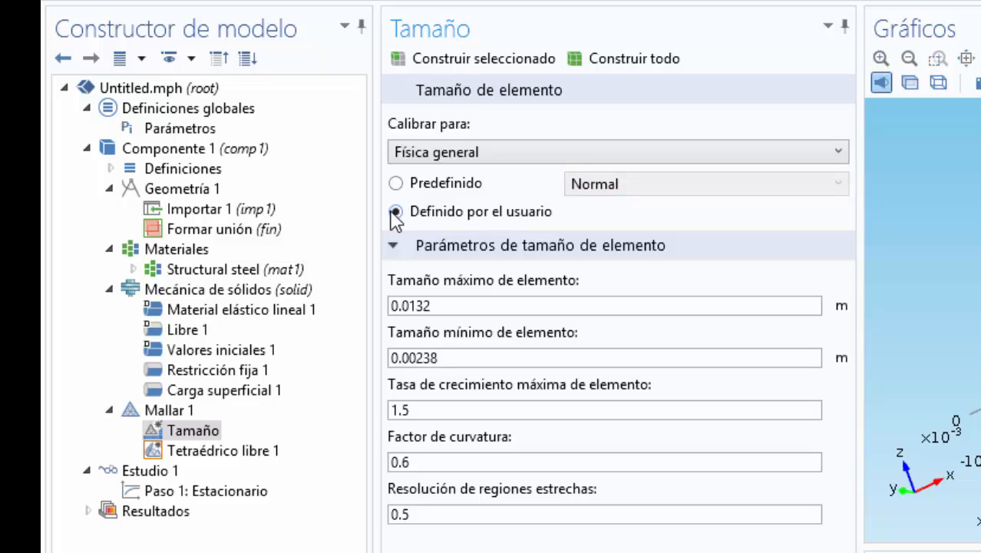
click(455, 351)
key(BackSpace)
key(BackSpace)
key(BackSpace)
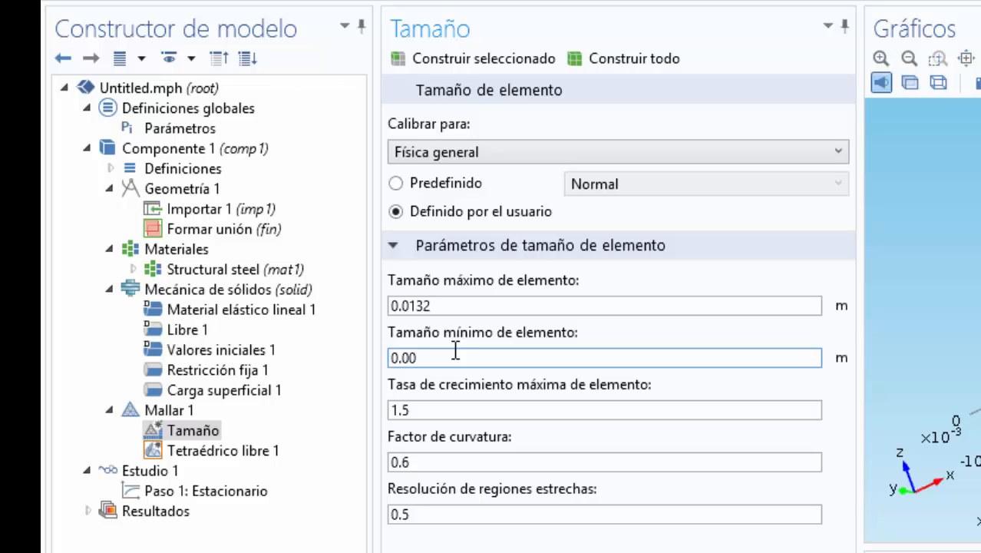
text(12)
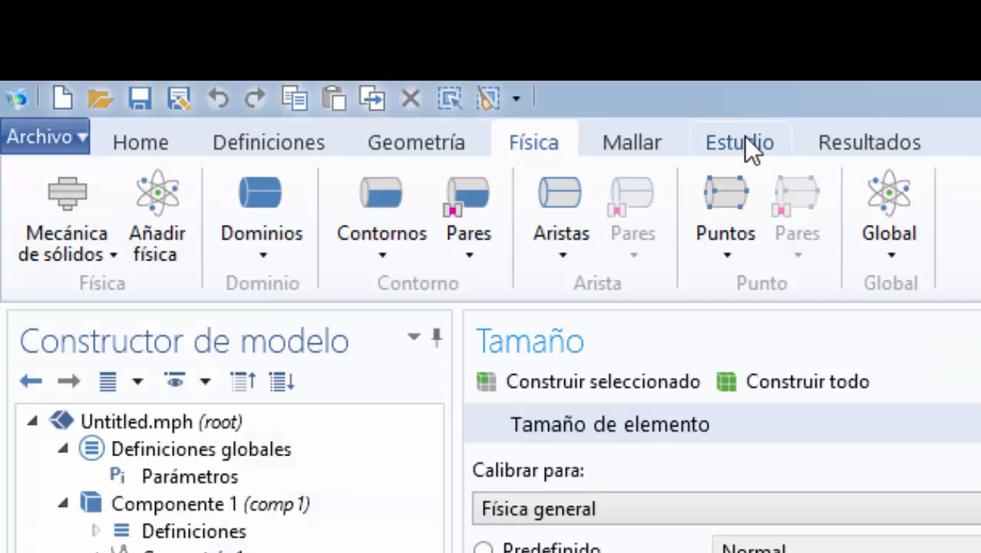
Generate the default solver for Estudio 1 and expand Resolvedor 1 down to the contents of Resolvedor estacionario 1.
click(748, 146)
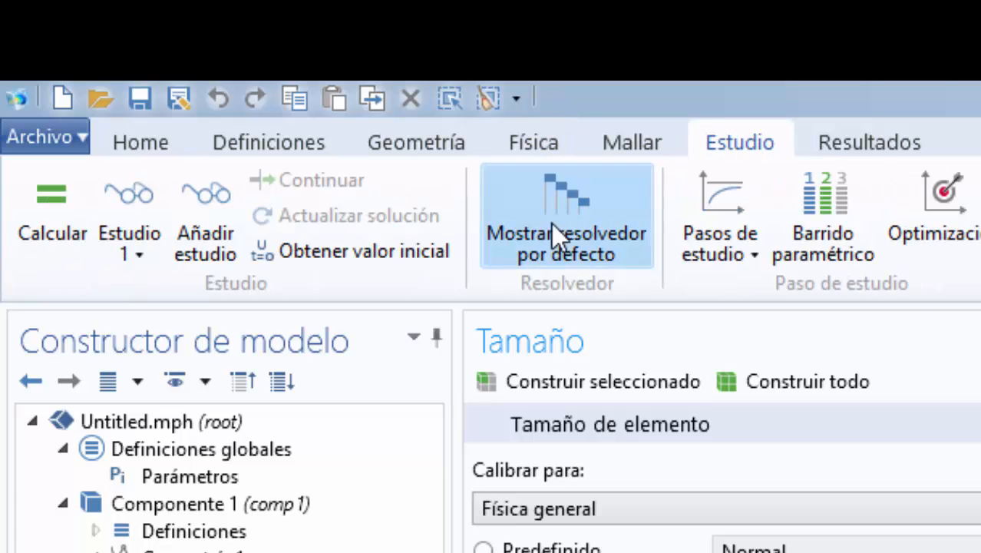
click(589, 223)
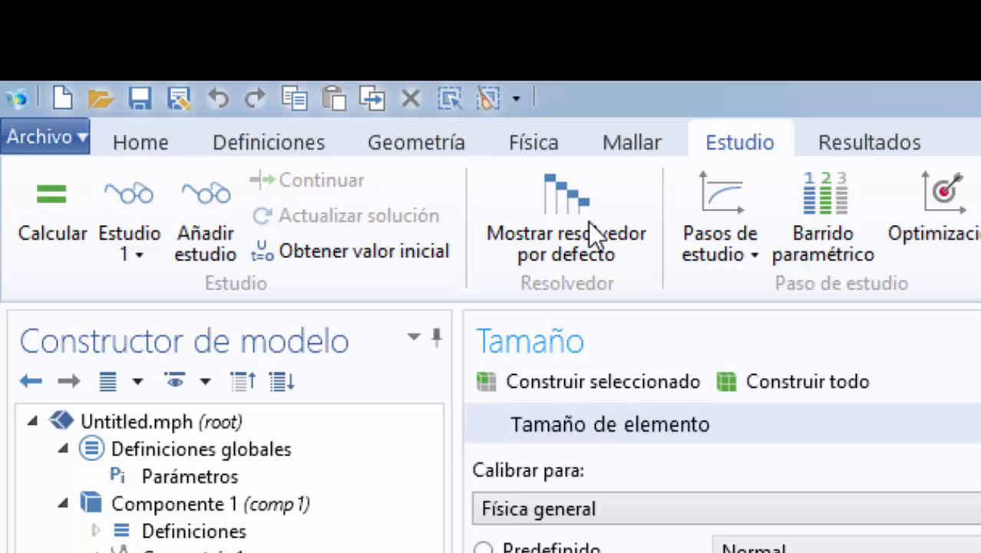
click(588, 222)
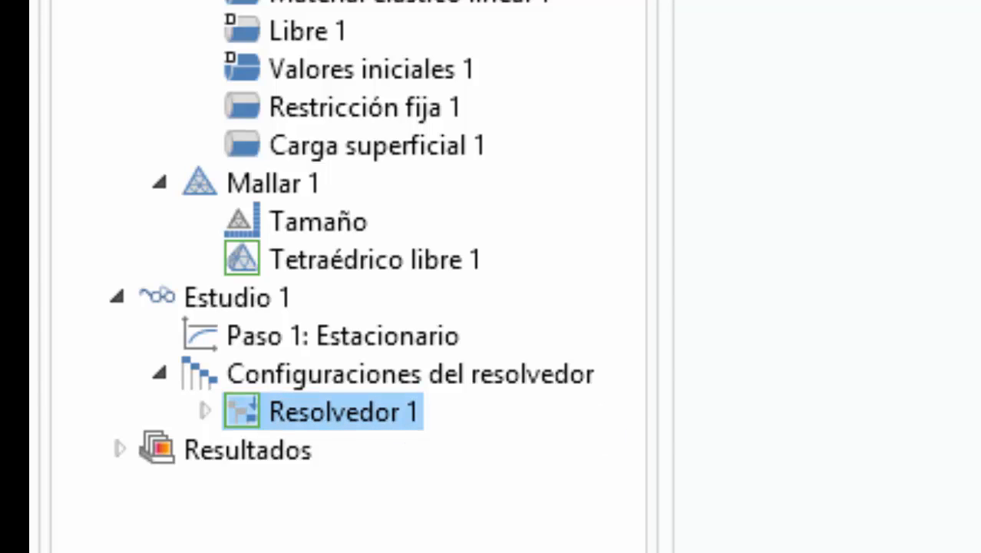
click(205, 411)
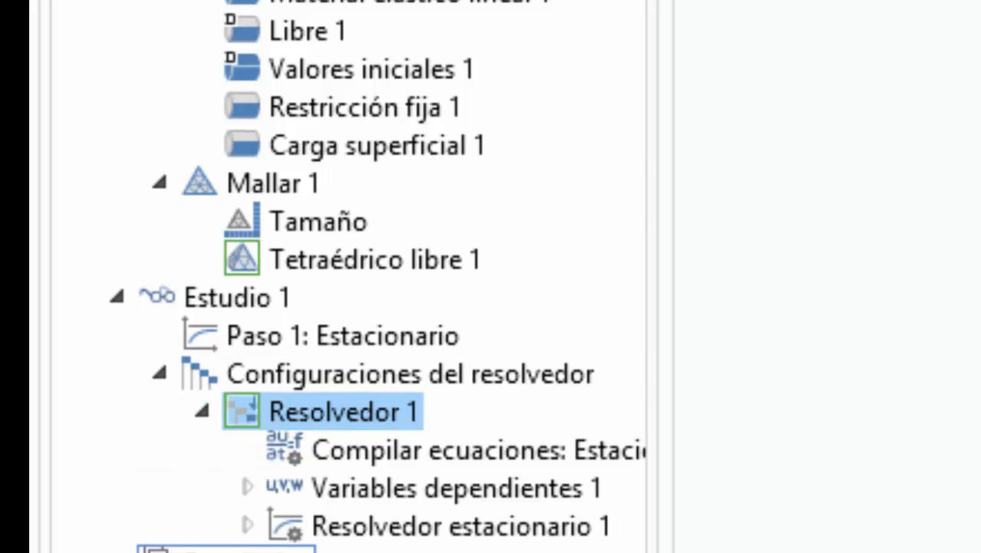
click(248, 526)
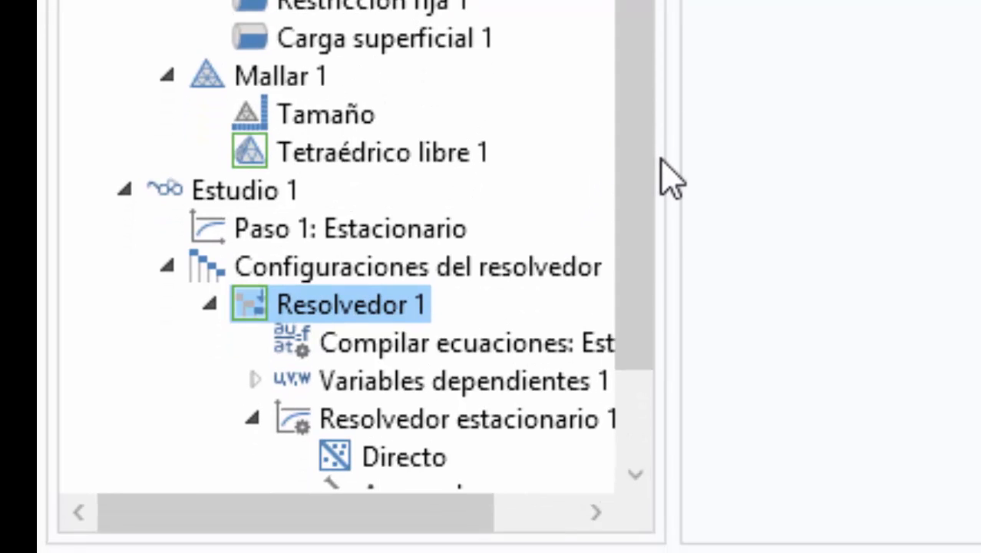
Add an Iterativo solver node under Resolvedor estacionario 1.
drag(649, 150, 632, 265)
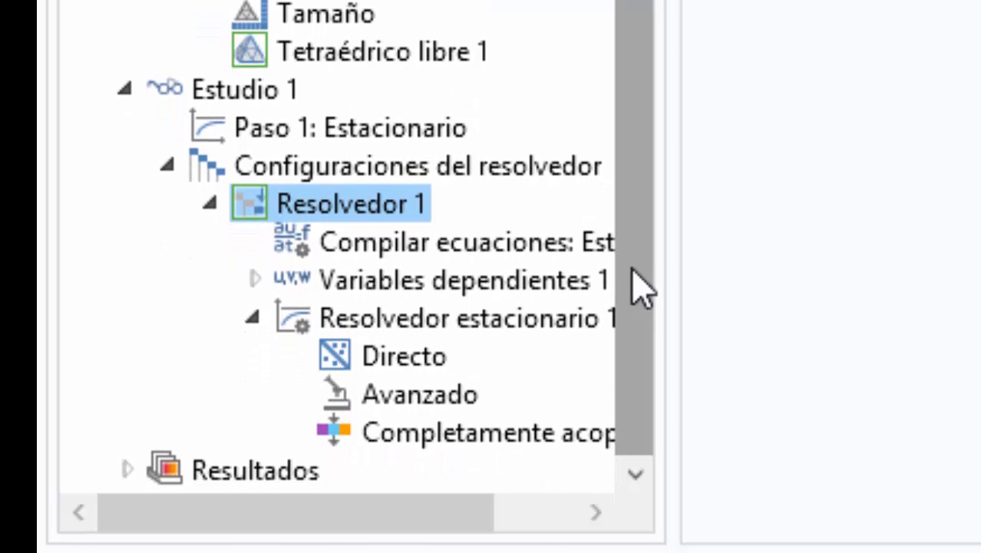
click(567, 307)
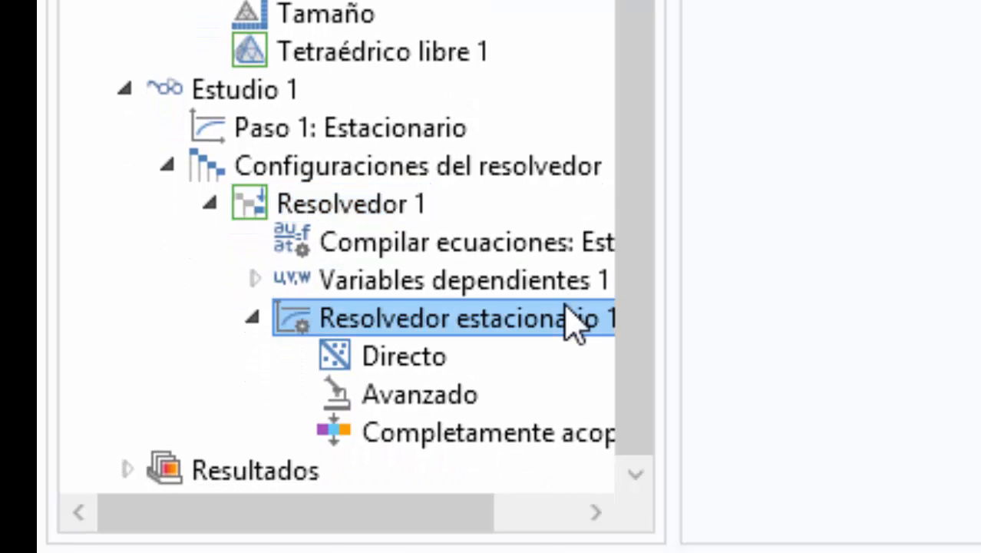
click(486, 314)
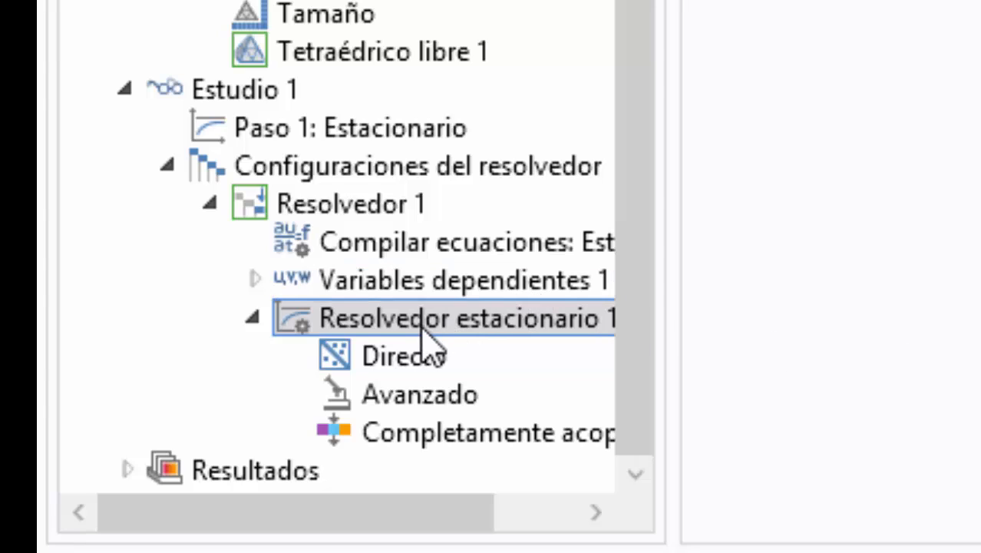
right_click(423, 325)
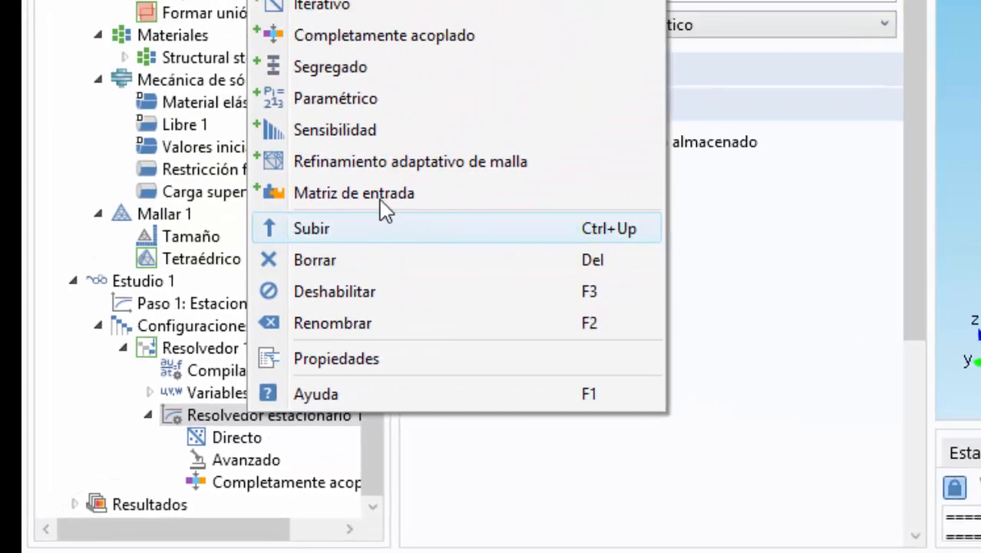
click(301, 7)
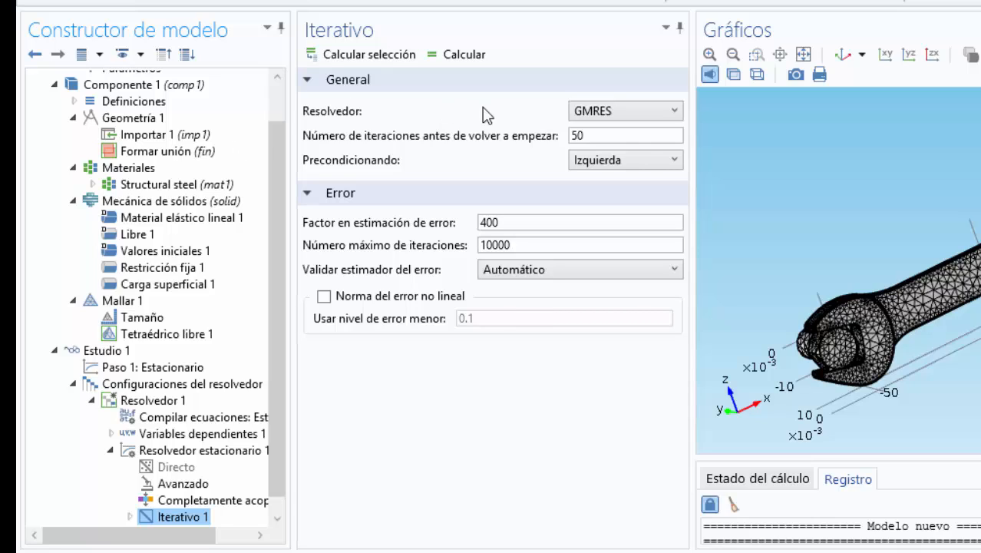
Set the iterative solver's preconditioning to Derecha.
click(635, 139)
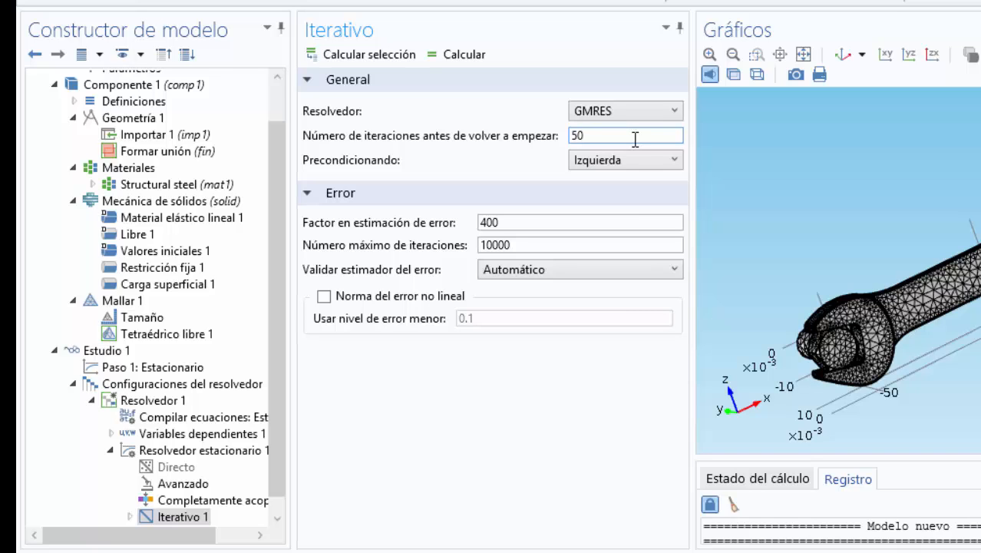
click(652, 163)
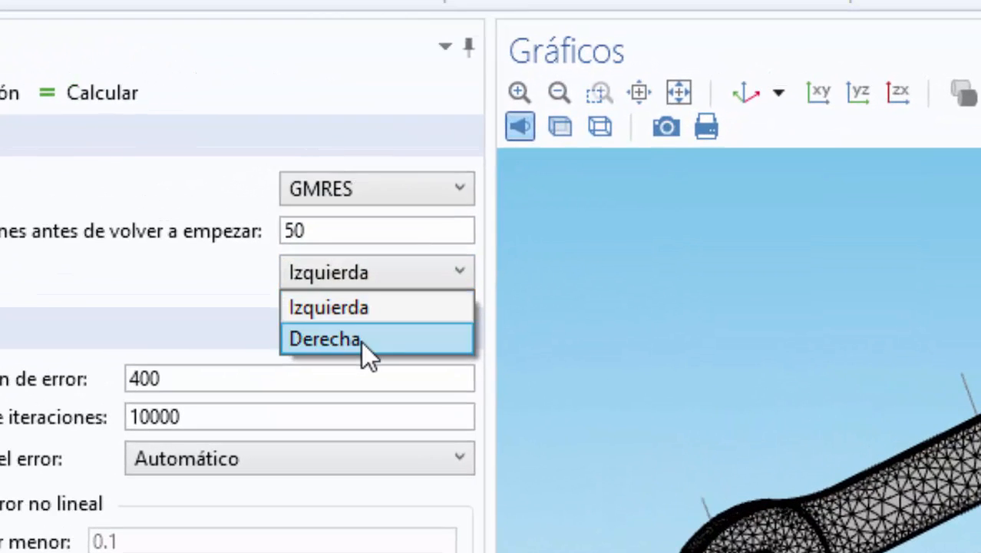
click(617, 199)
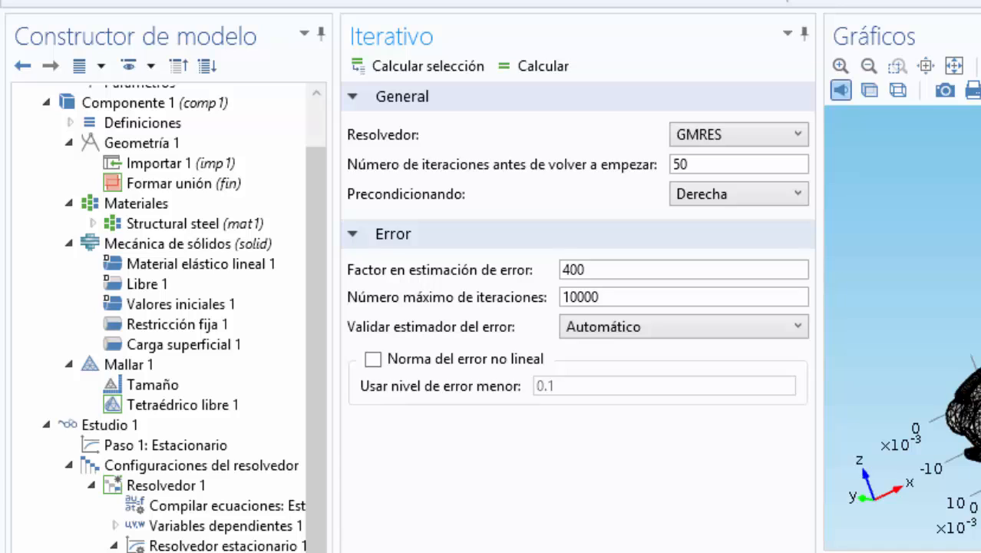
Add a Multimalla preconditioner to Iterativo 1 and compute the study.
right_click(197, 552)
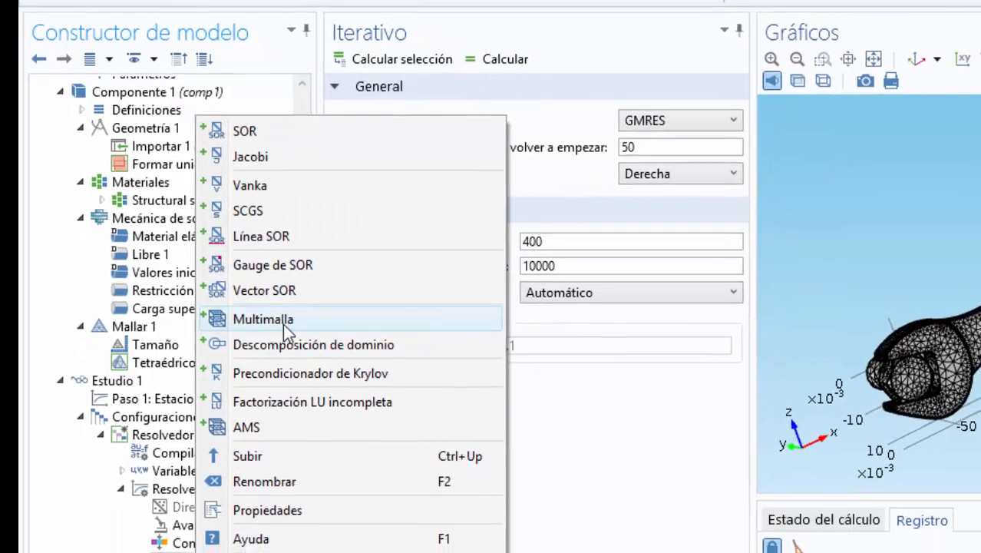
click(276, 320)
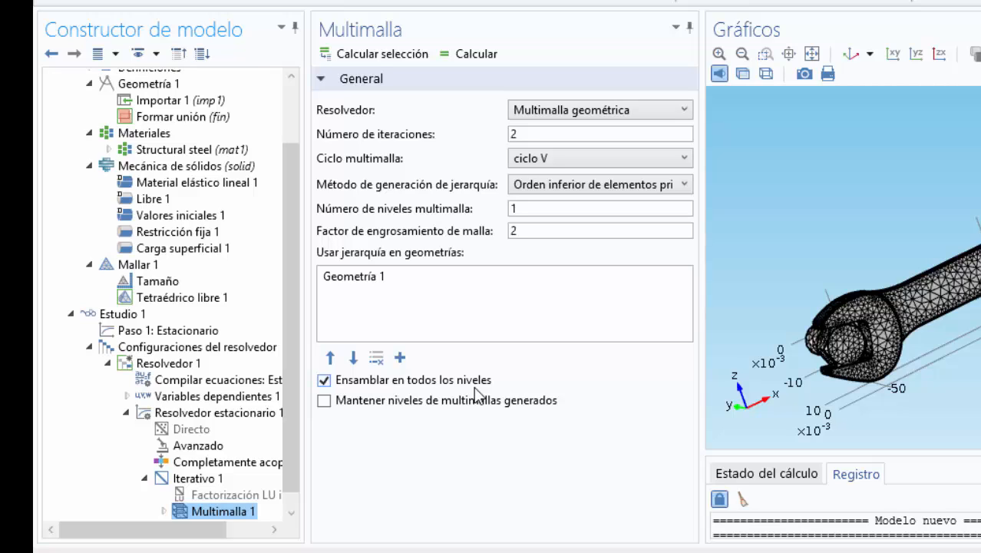
click(491, 55)
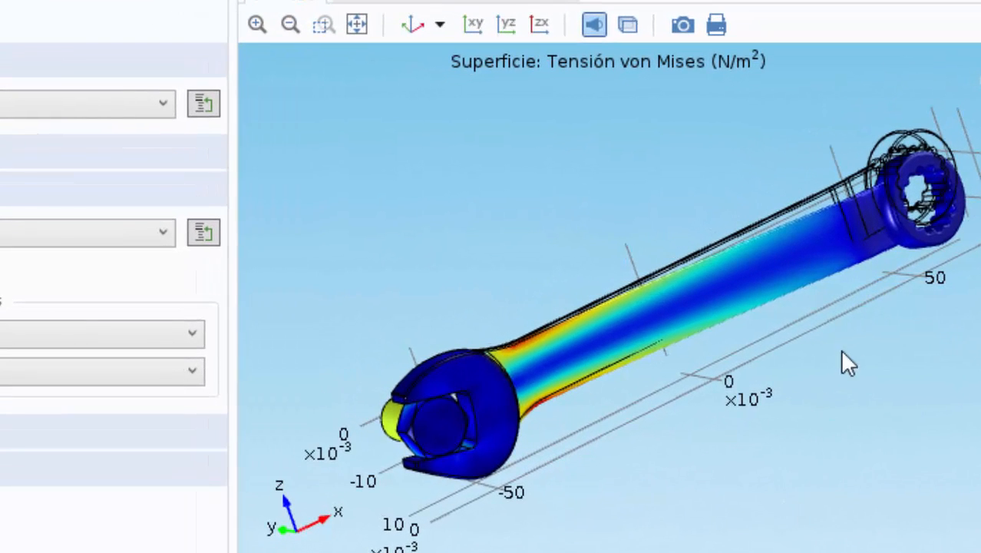
Set the unit of the von Mises surface plot Superficie 1 under Esfuerzo (solid) to MPa.
drag(787, 361, 714, 384)
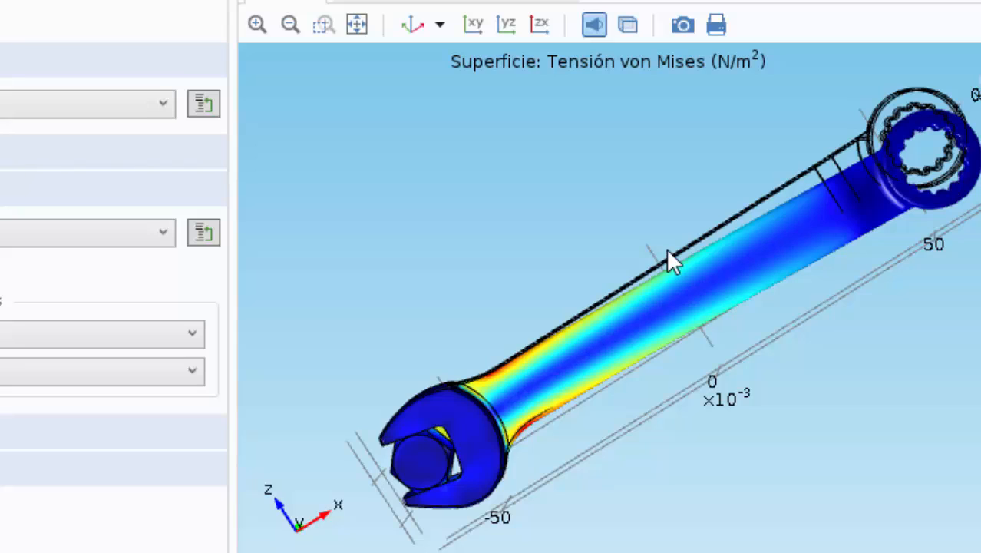
click(690, 414)
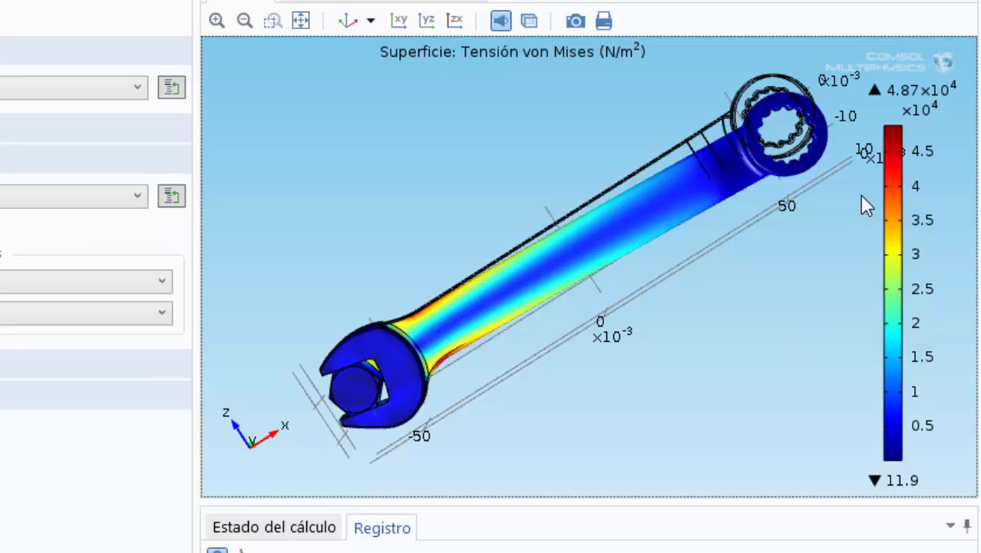
drag(456, 420, 782, 386)
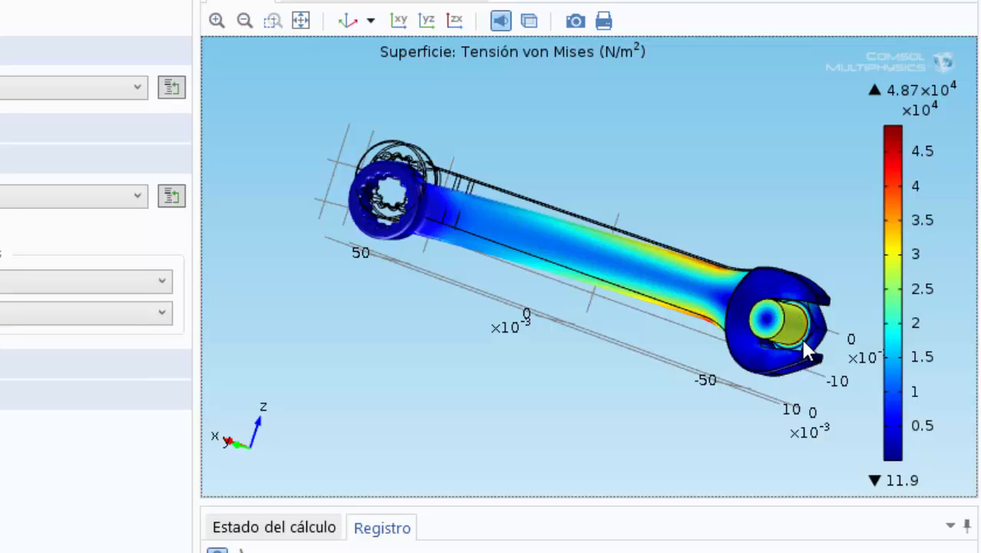
drag(799, 224, 496, 238)
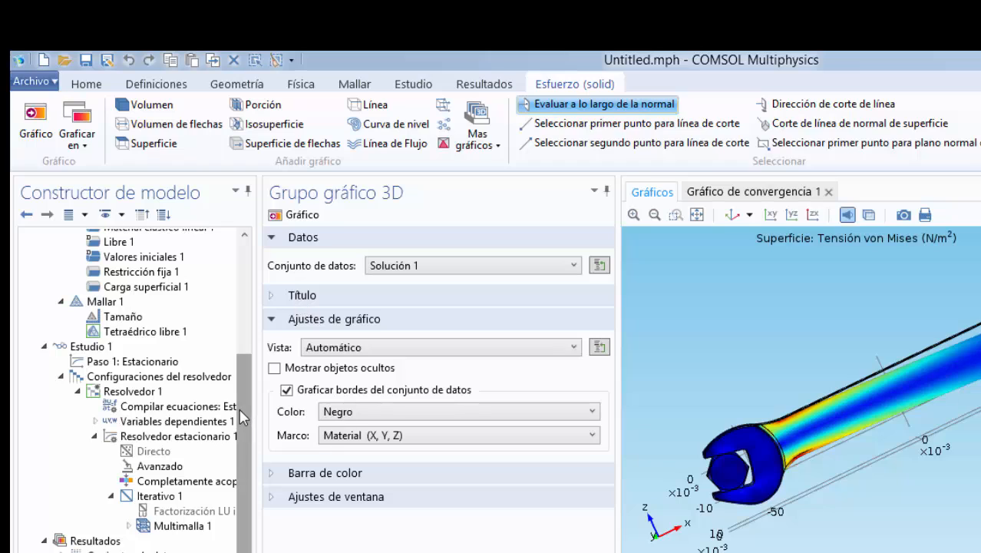
scroll(242, 408, down, 1)
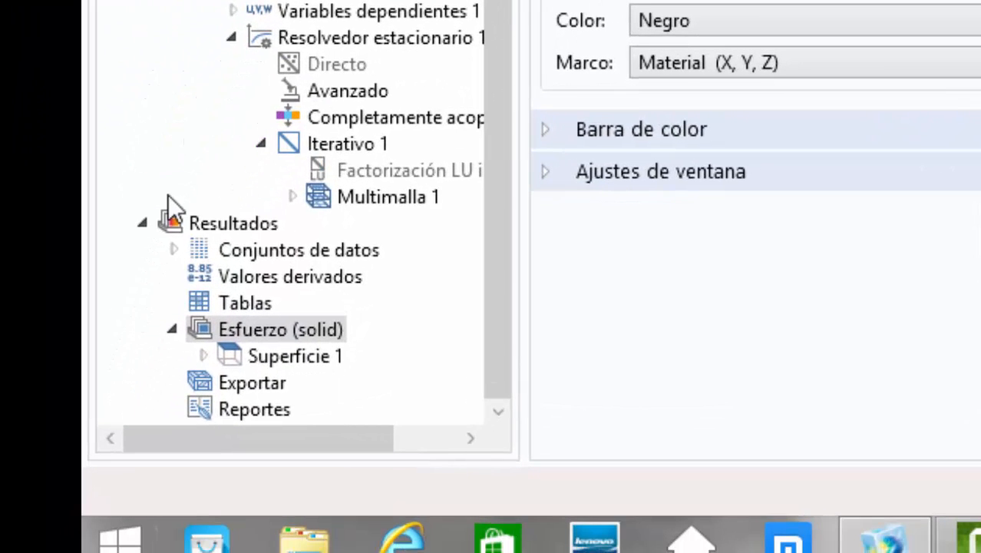
click(226, 333)
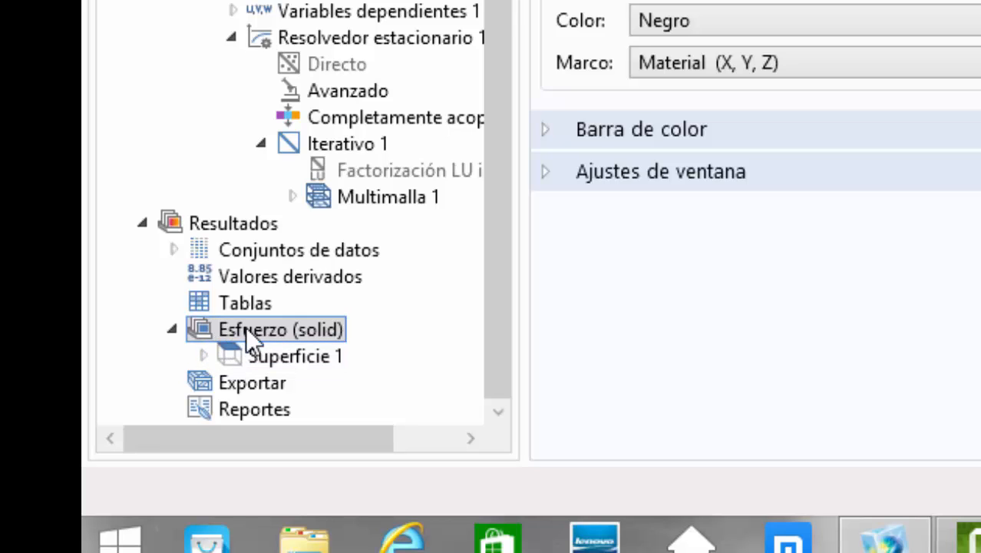
click(278, 358)
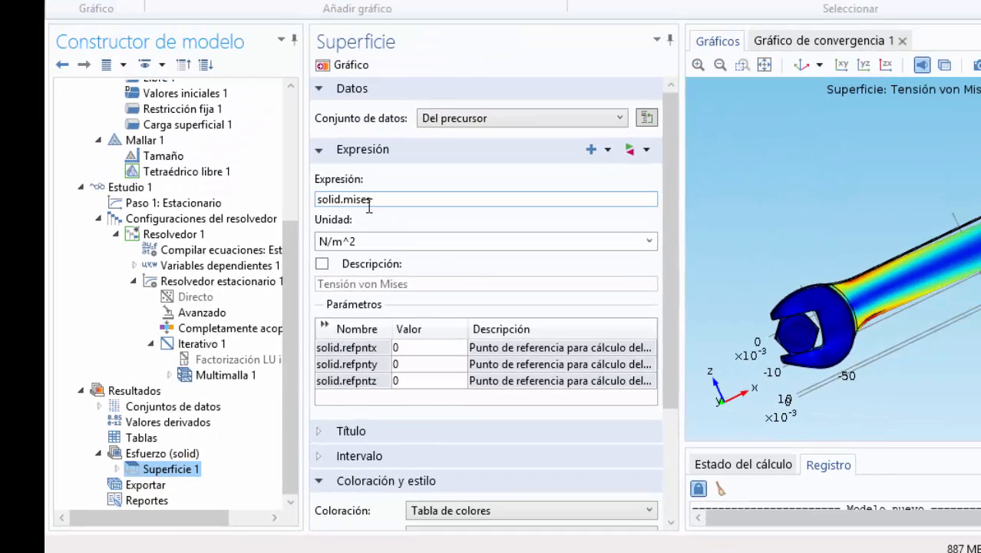
click(444, 243)
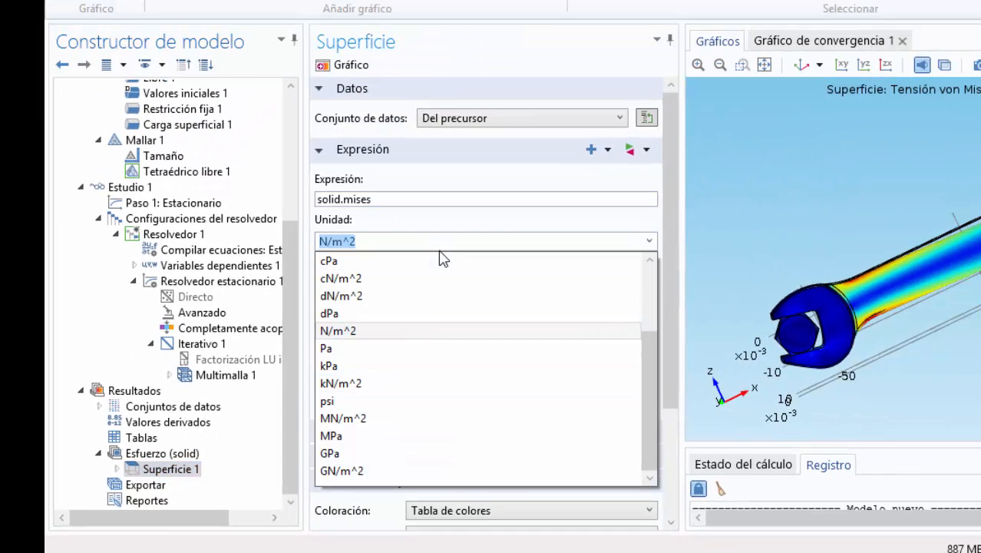
click(398, 436)
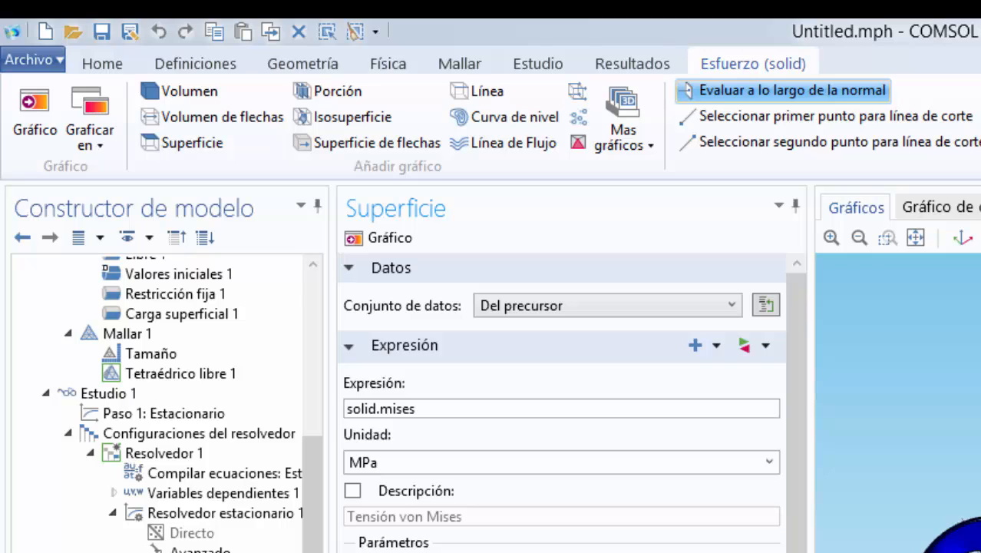
Add a new 3D plot group to the results with a surface plot in it.
click(195, 64)
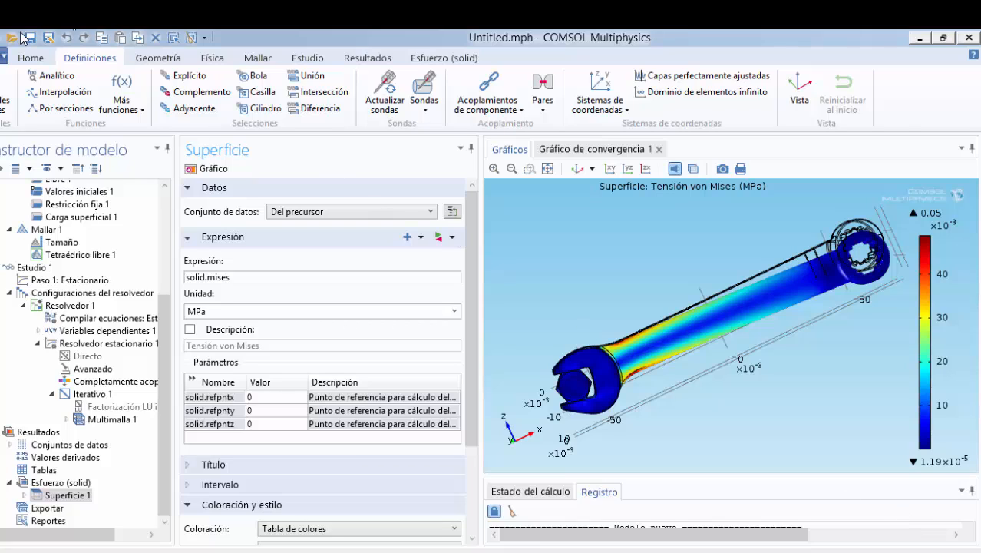
click(31, 59)
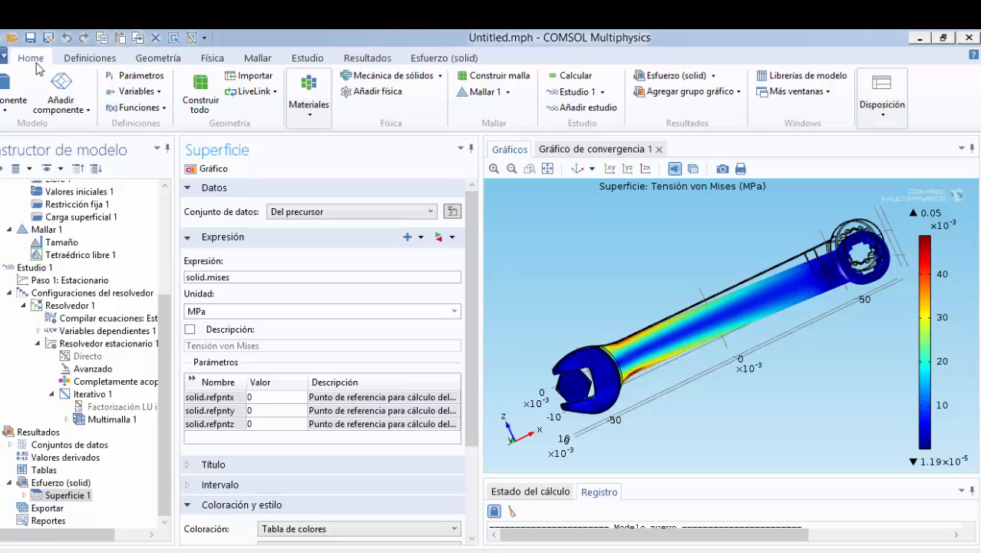
click(378, 60)
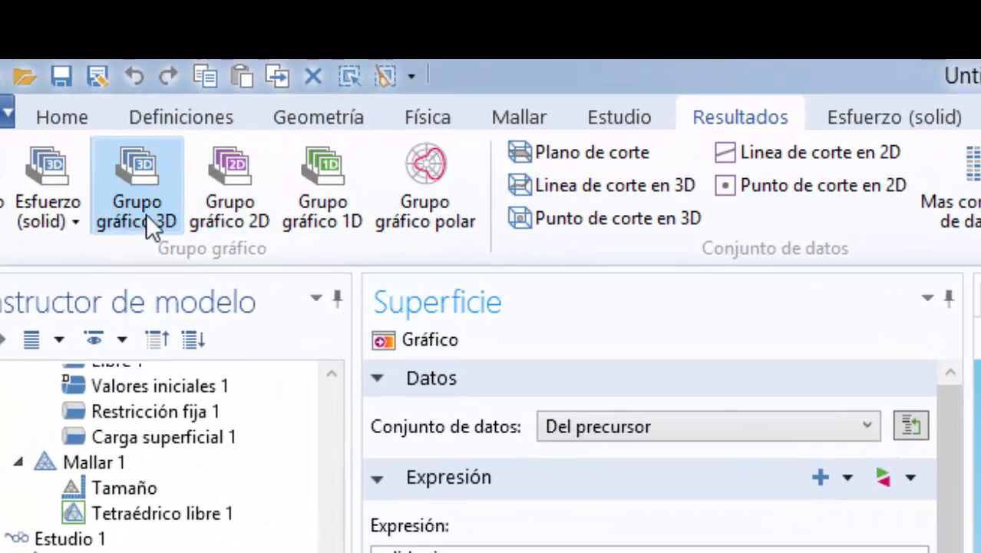
click(116, 212)
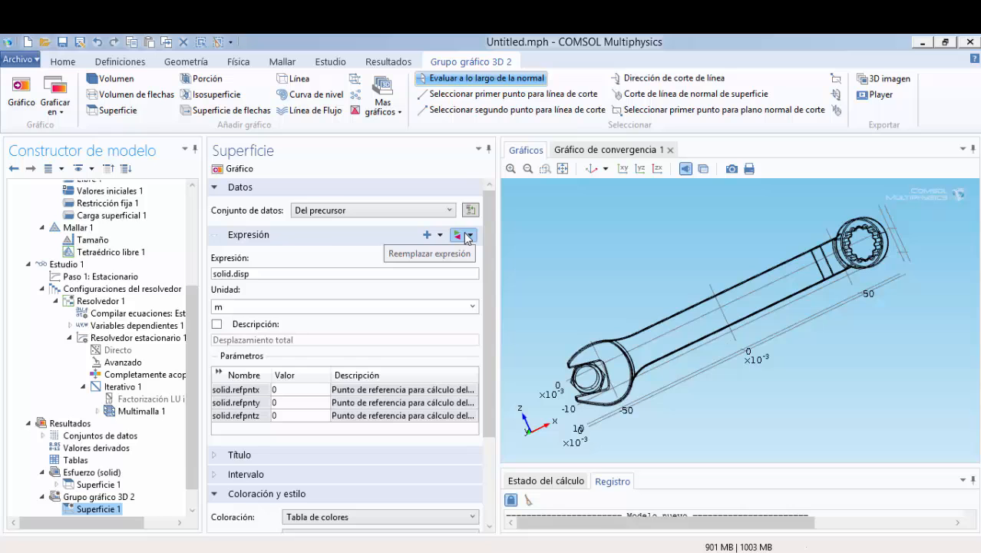
Replace the new surface plot's expression with Primera tensión principal (solid.sp1), plot it and view the wrench from different angles.
click(466, 236)
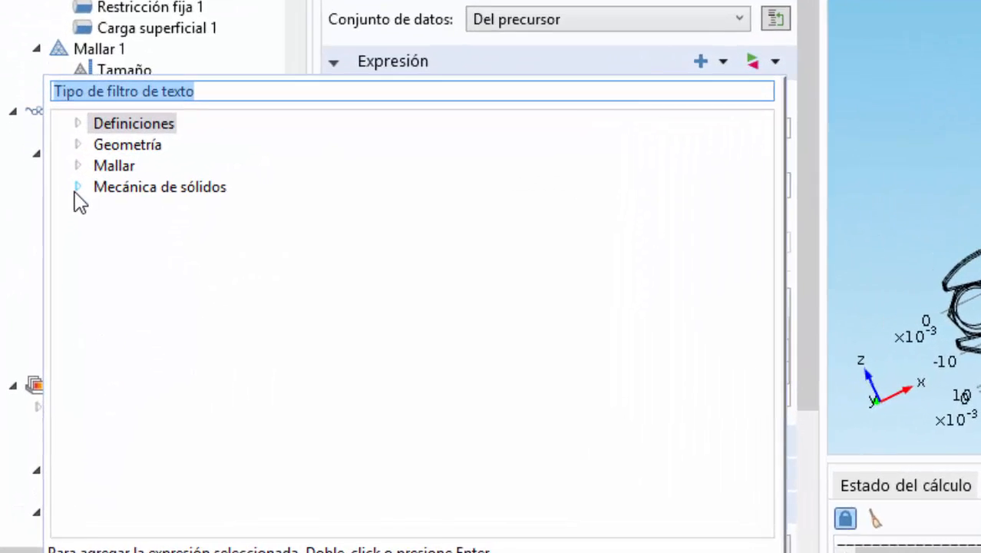
click(77, 188)
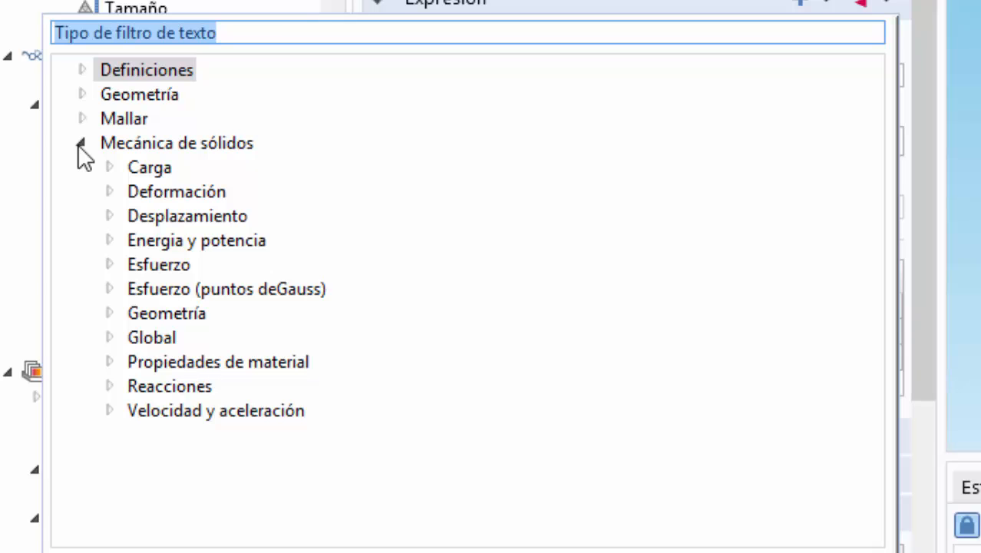
click(106, 265)
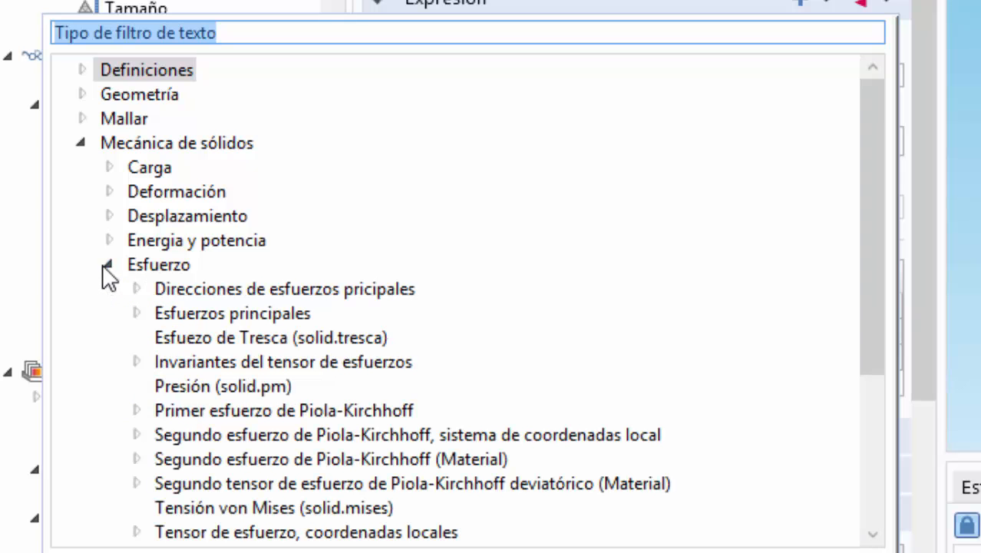
click(136, 313)
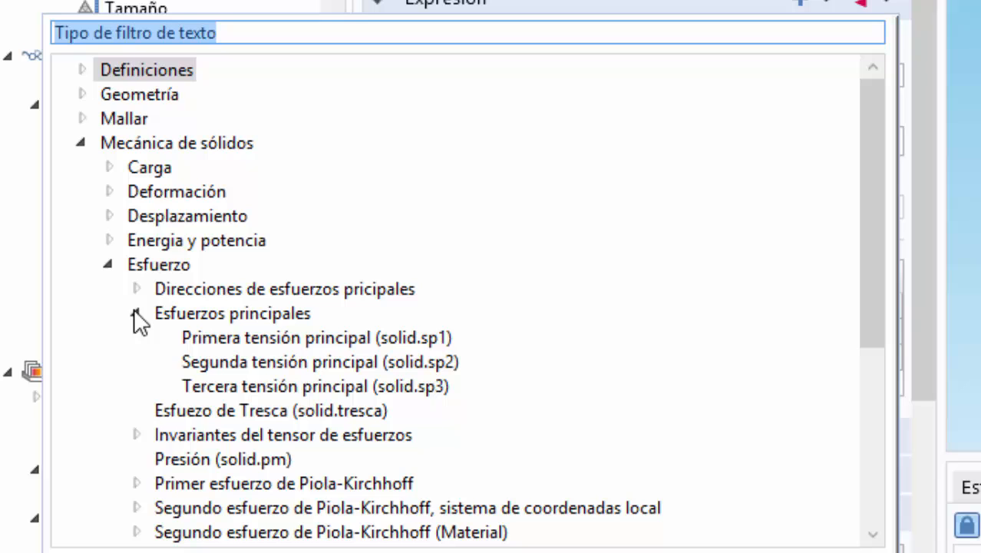
click(292, 335)
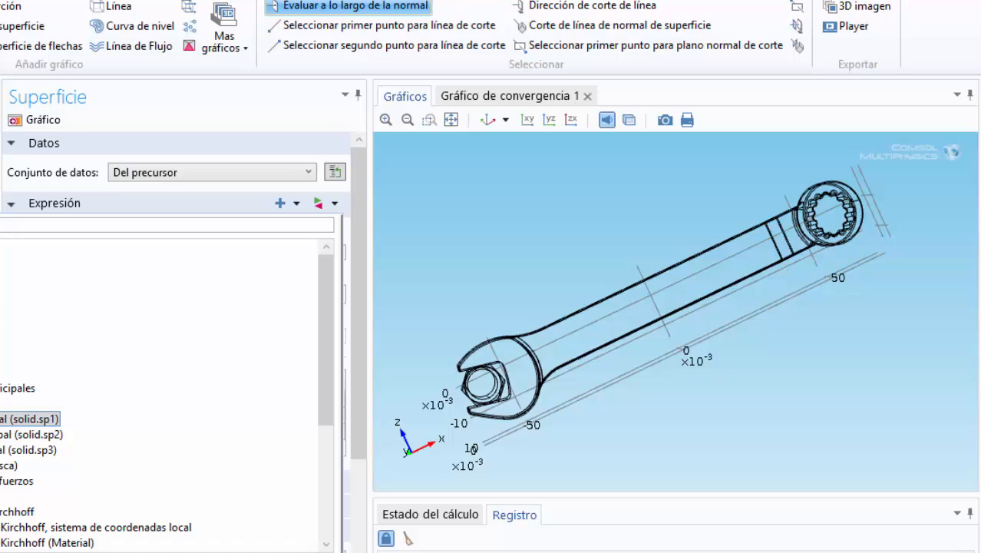
double_click(16, 419)
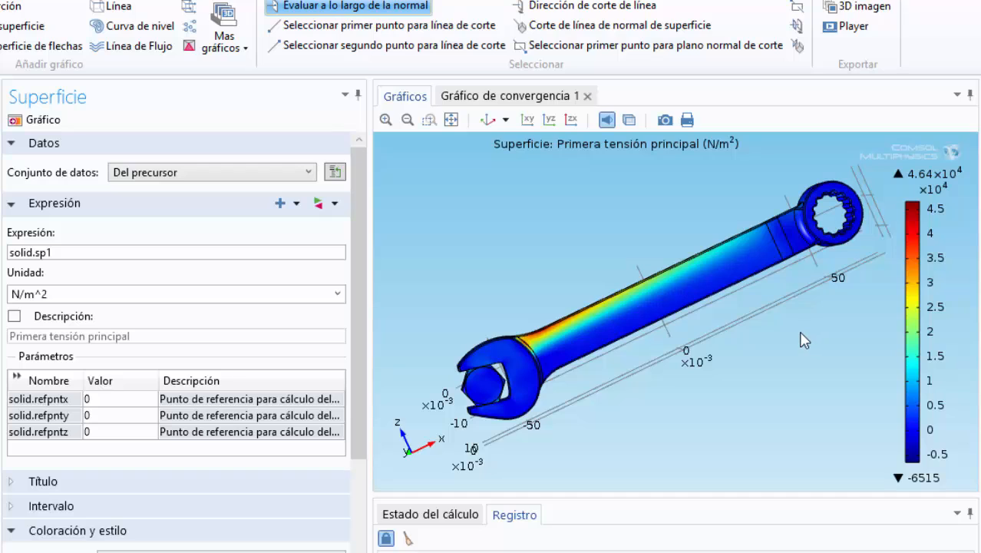
drag(799, 337, 824, 363)
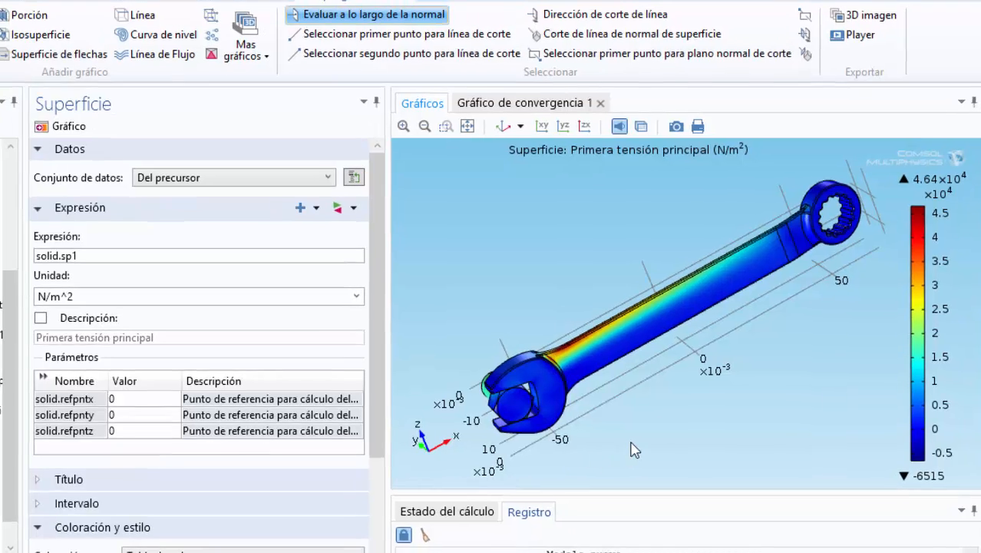
drag(618, 449, 542, 430)
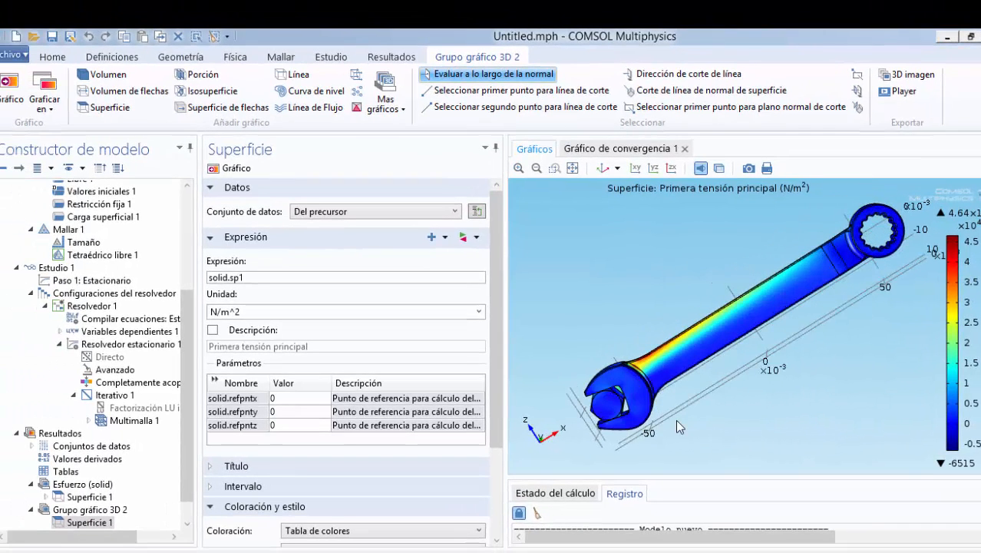